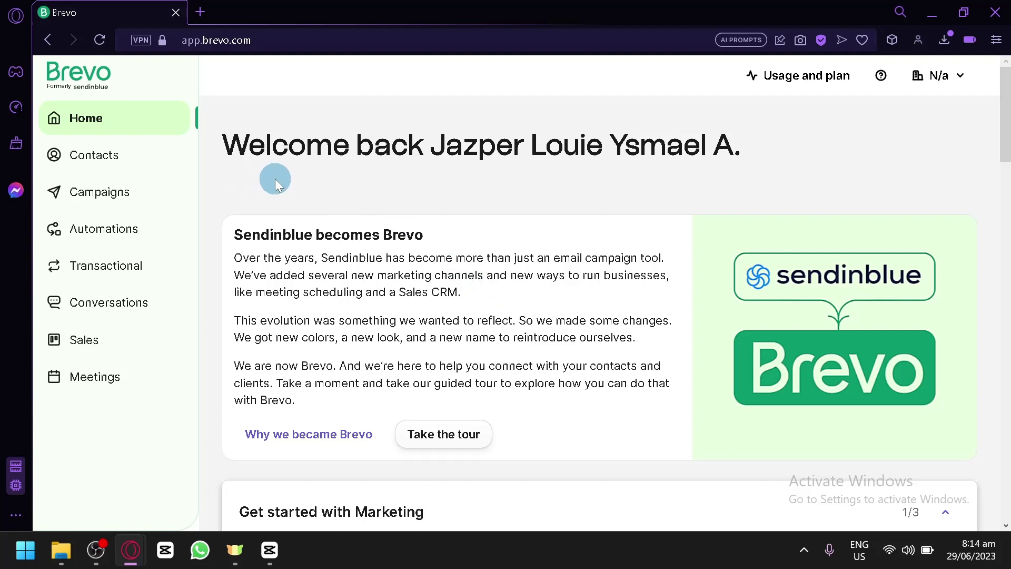
# Go to Campaigns > Email, then switch to Contacts to see the single existing contact
pyautogui.click(102, 193)
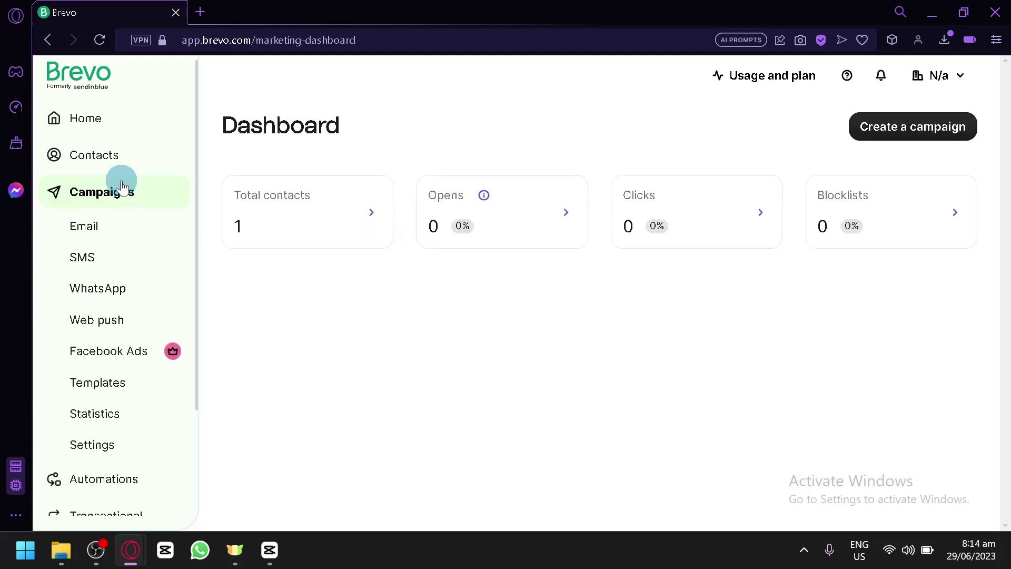
pyautogui.click(88, 232)
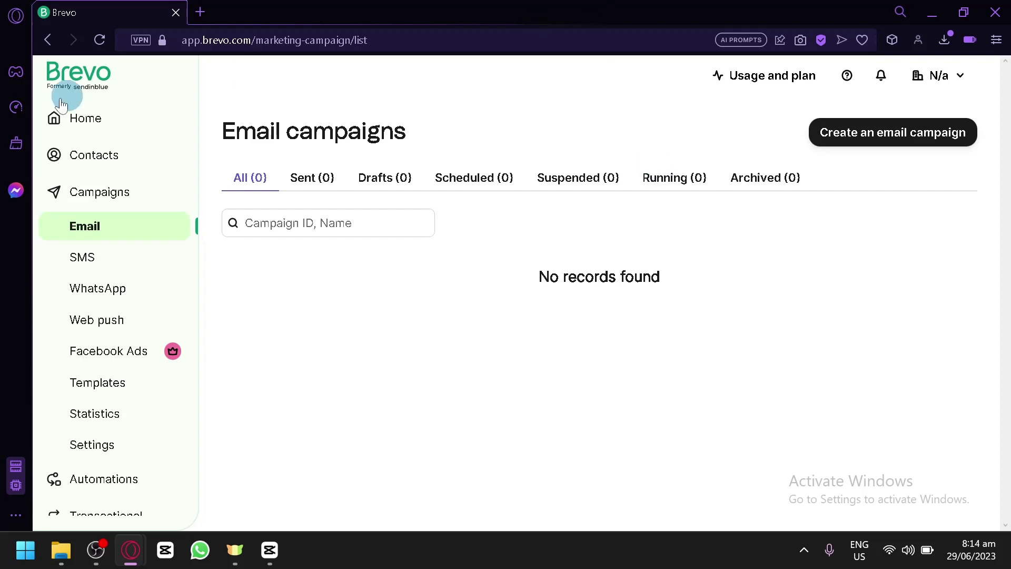
pyautogui.click(94, 156)
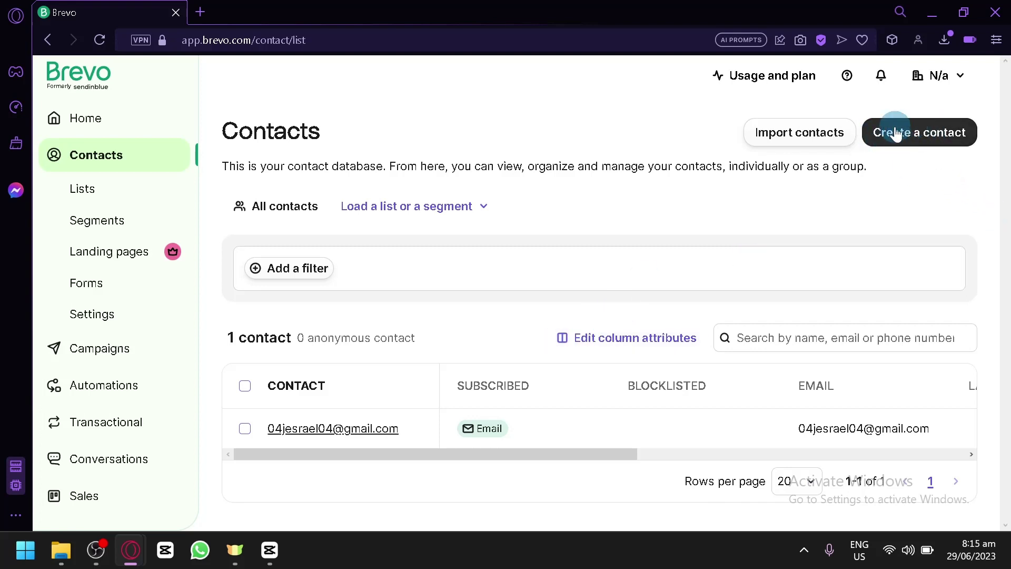
# Create a new contact, entering the contact's email address, last name and first name
pyautogui.click(917, 130)
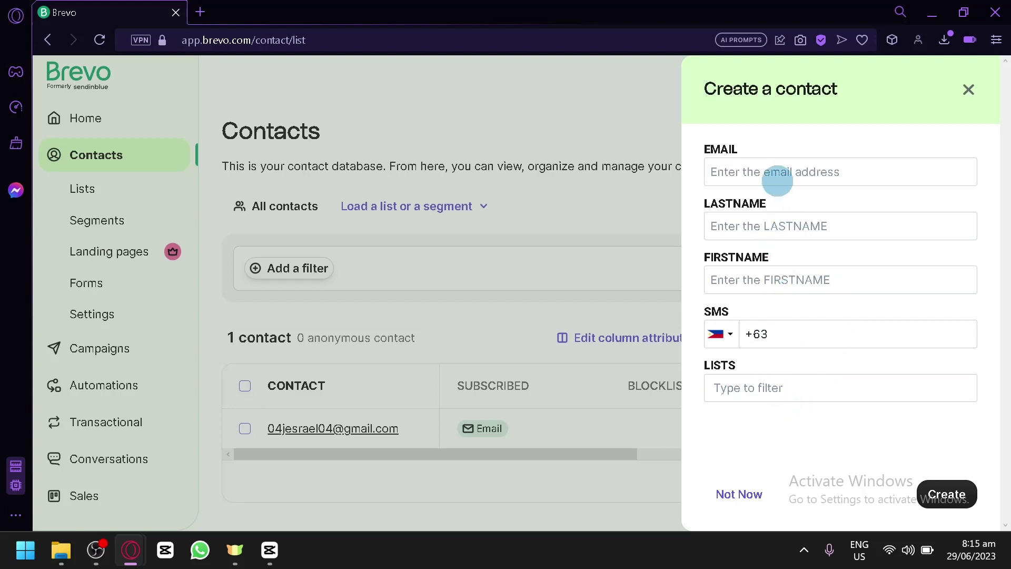
pyautogui.click(742, 178)
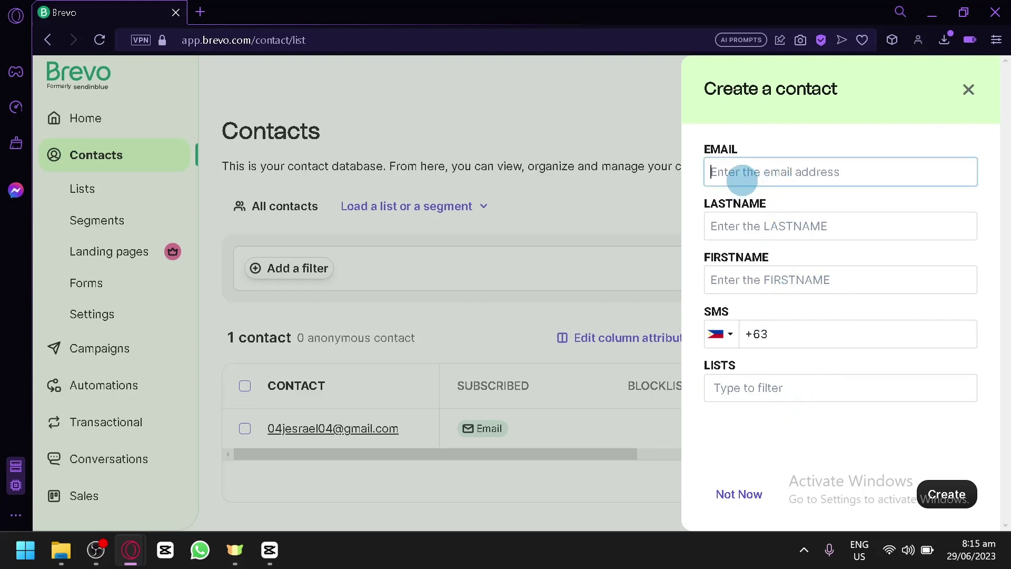
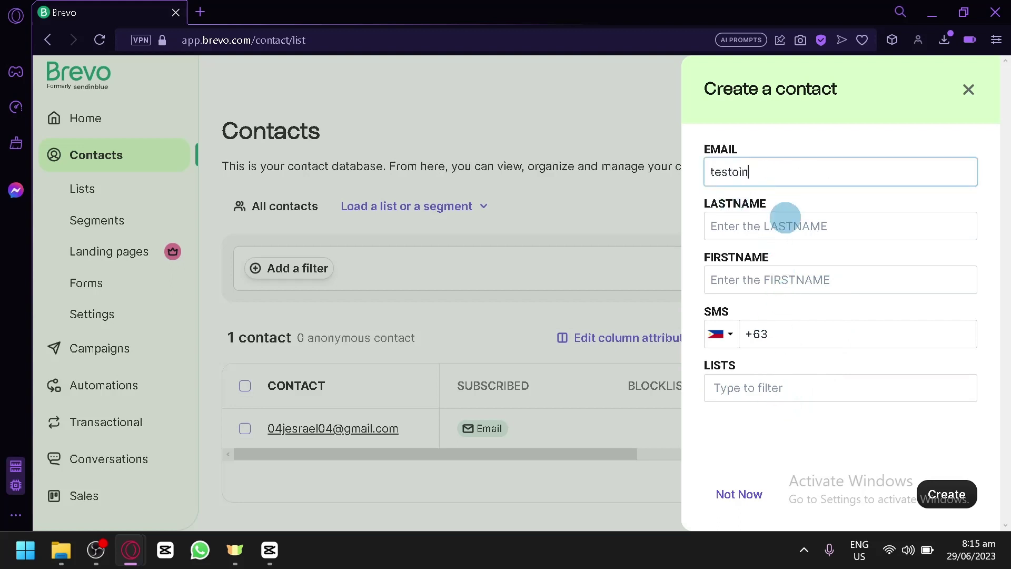
pyautogui.click(785, 225)
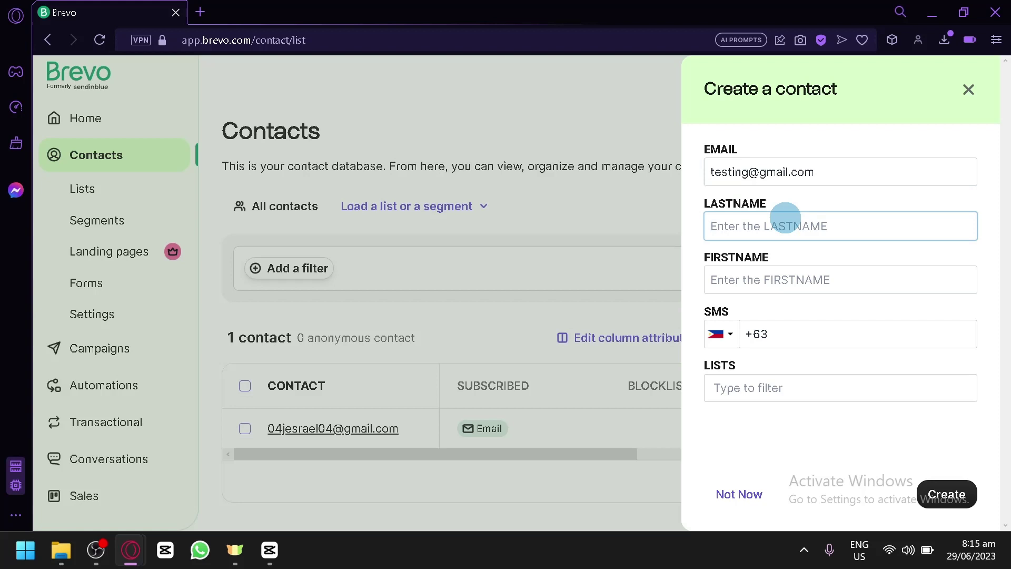
pyautogui.write('Testing')
pyautogui.press('Tab')
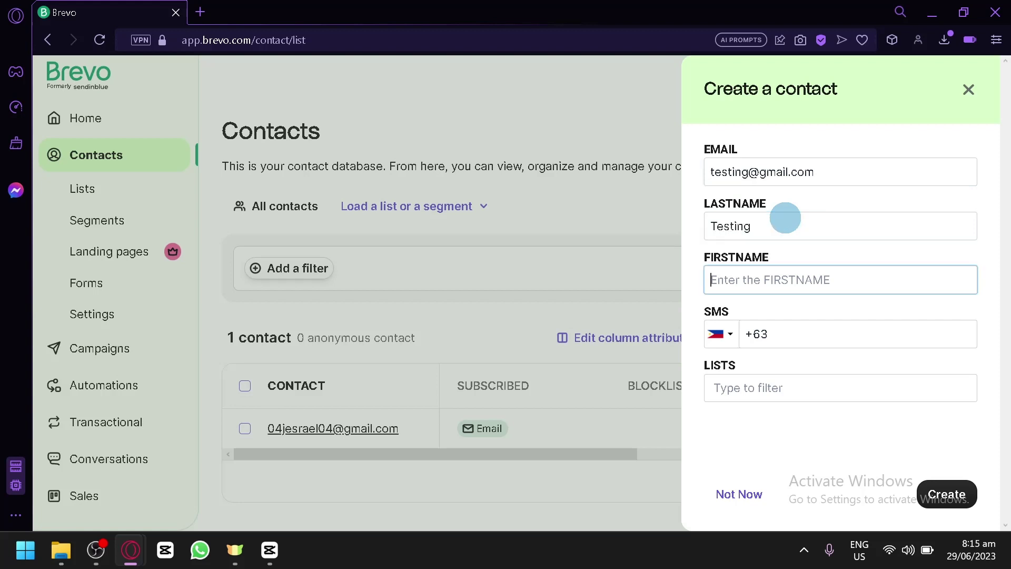
pyautogui.write('John')
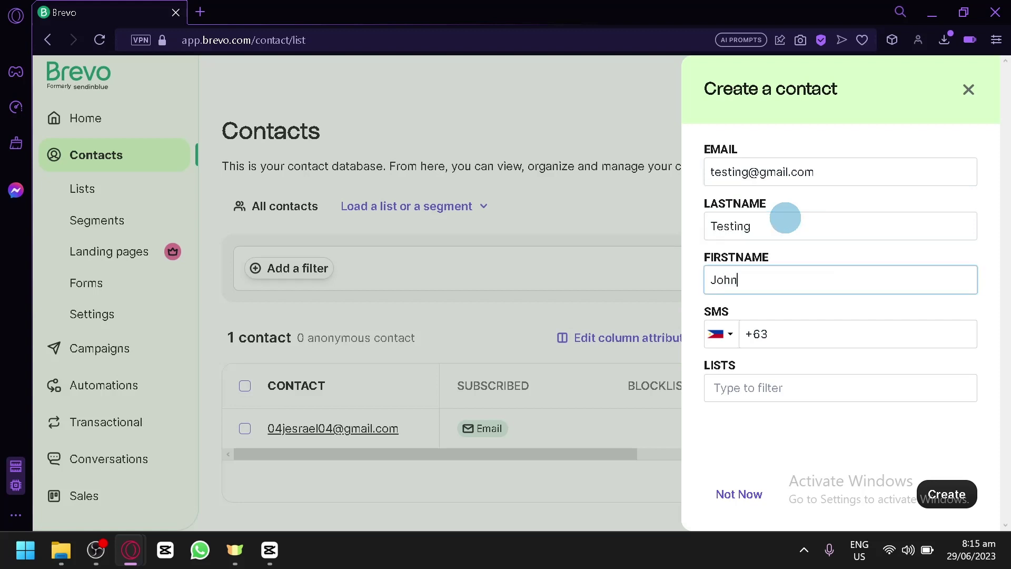
pyautogui.click(963, 488)
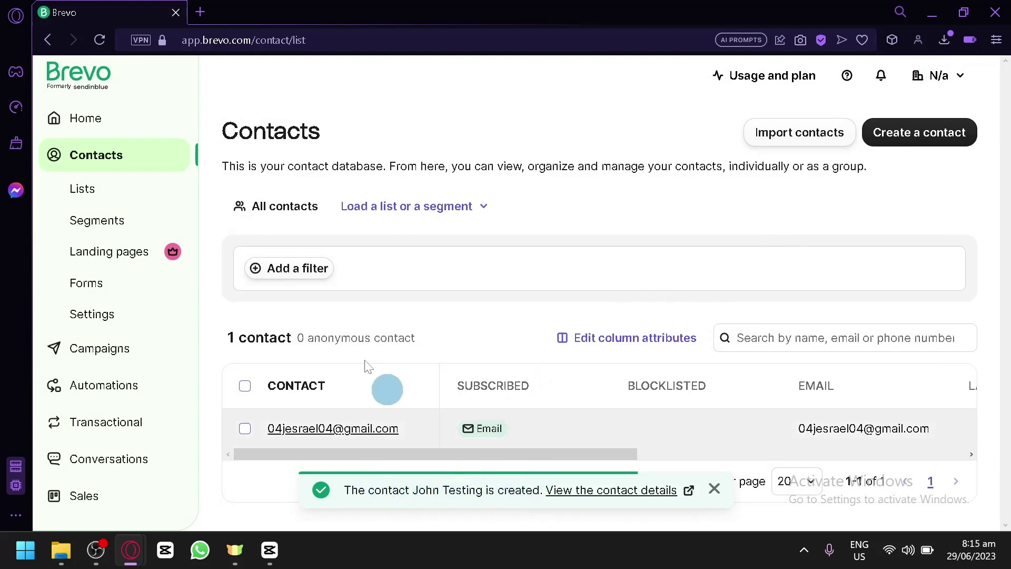
# Reload the contact list so it shows two contacts, then bring up Import contacts options
pyautogui.click(106, 42)
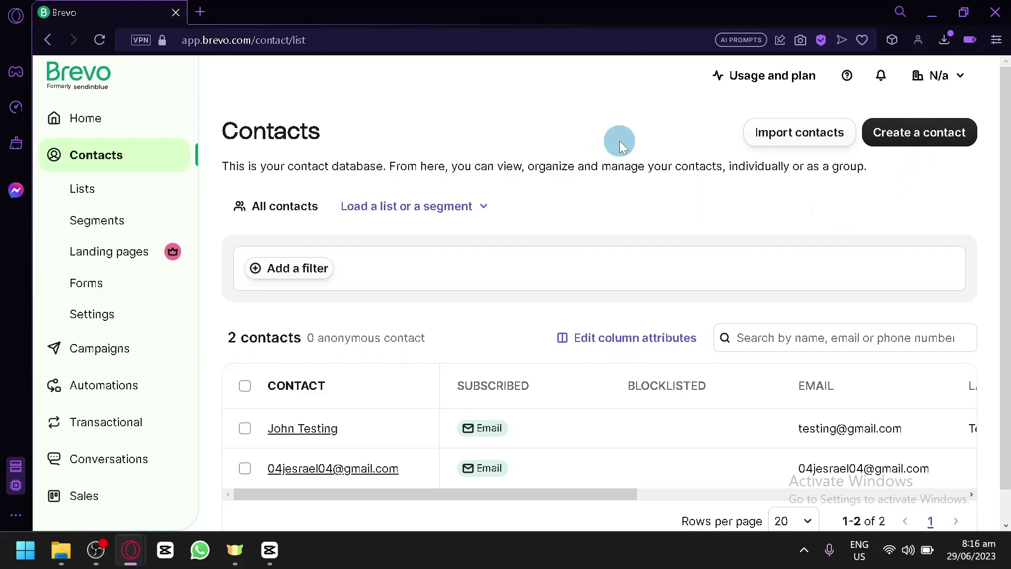
pyautogui.click(784, 141)
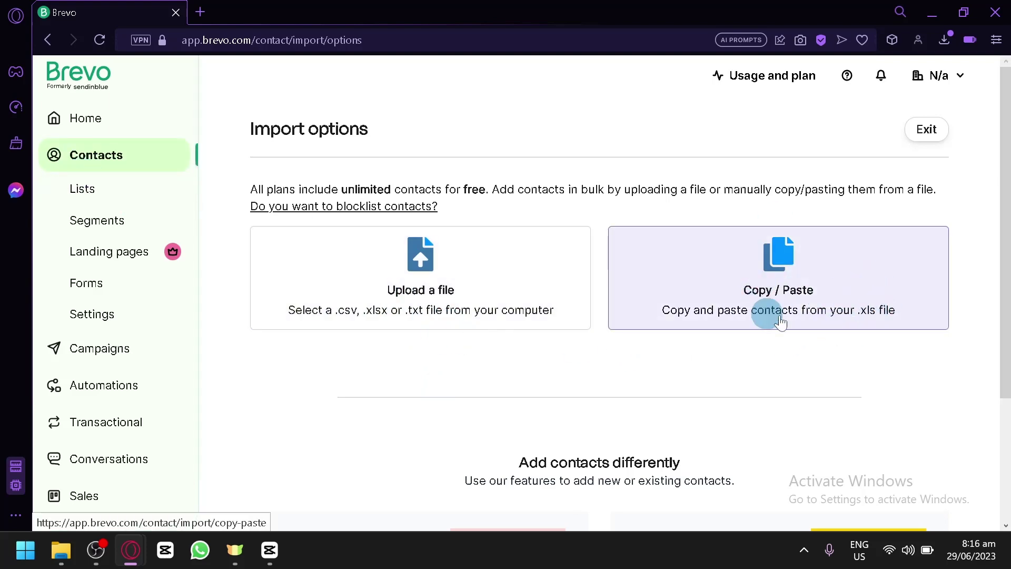
pyautogui.scroll(-3, 763, 343)
pyautogui.scroll(3, 764, 343)
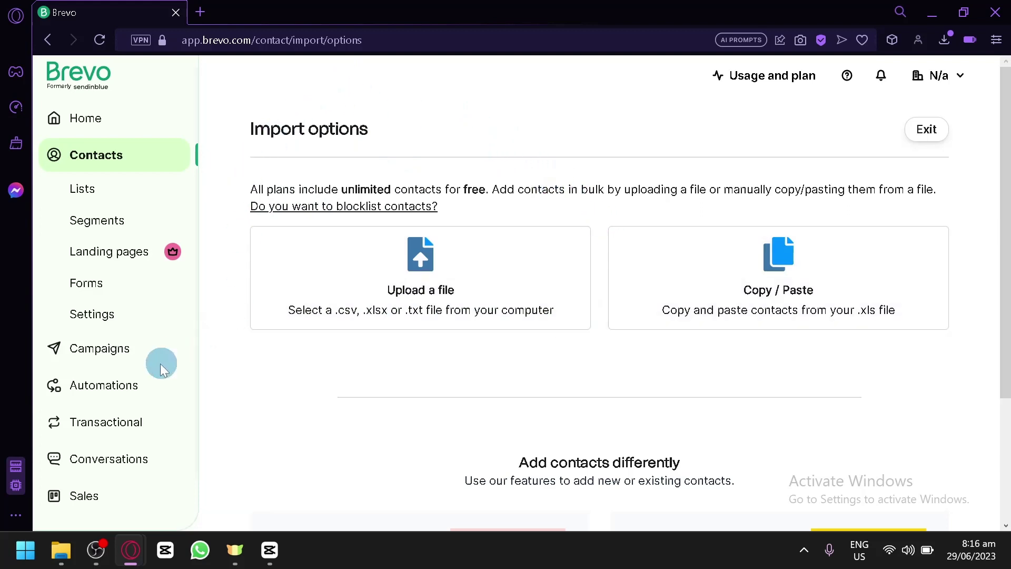
# Create a new regular email campaign draft named 'Testing campaigne'
pyautogui.click(118, 358)
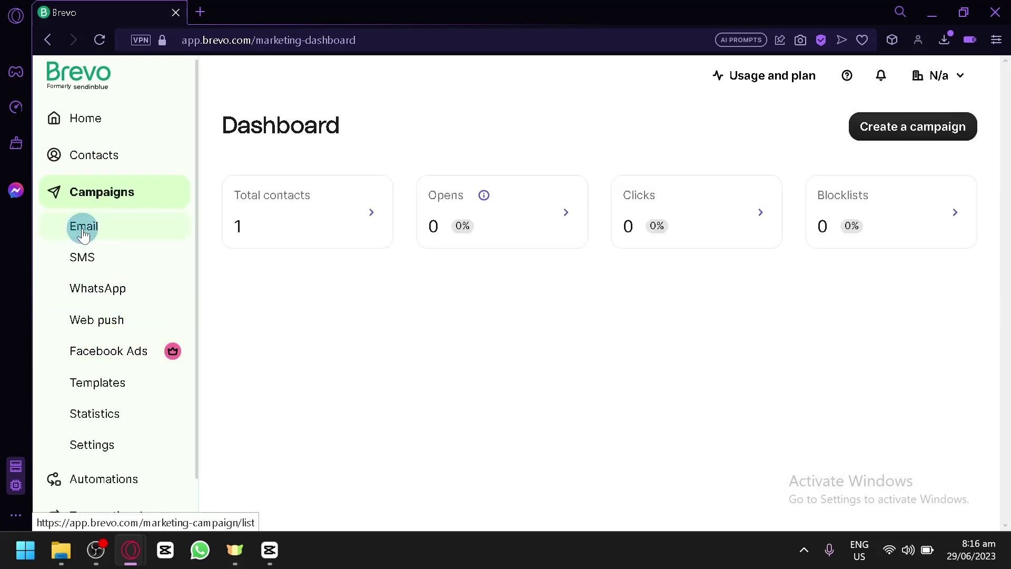
pyautogui.click(83, 232)
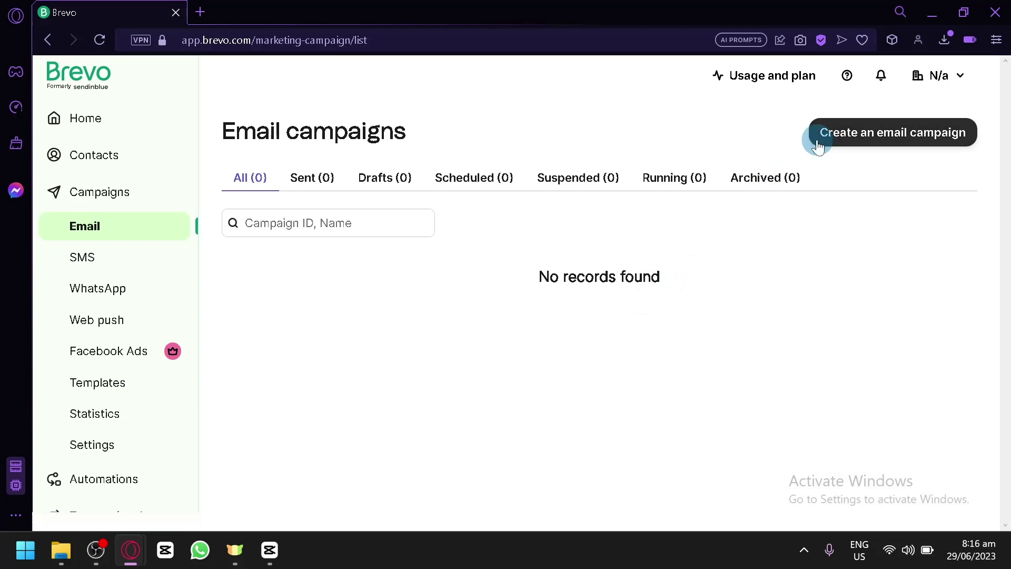
pyautogui.click(836, 145)
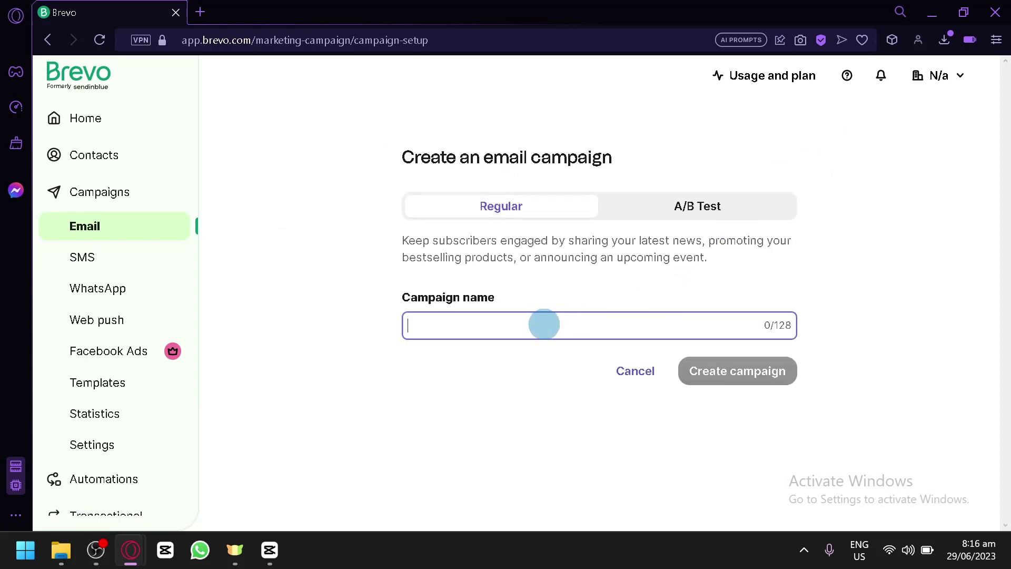
pyautogui.write('Testing campaigne')
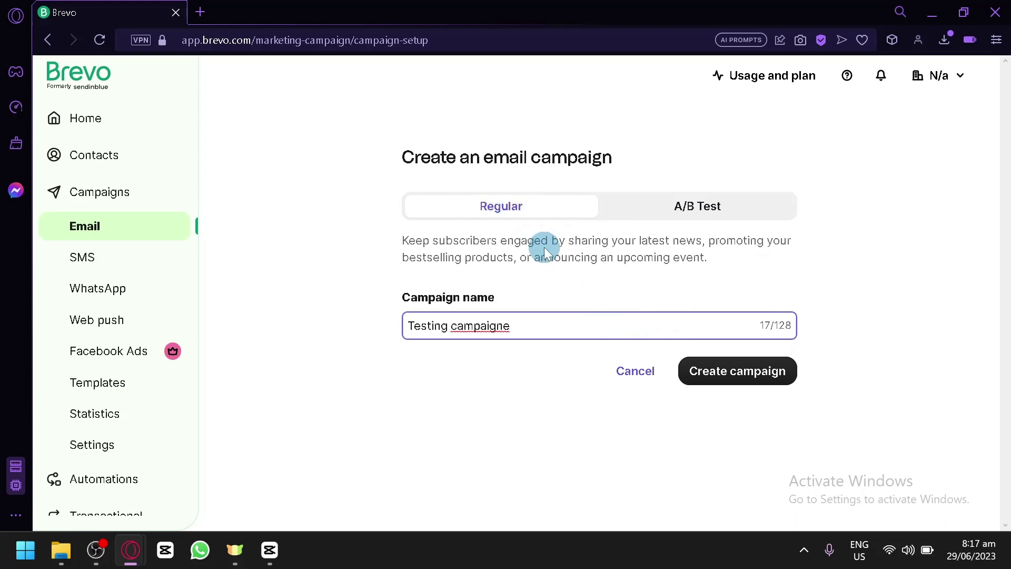
pyautogui.click(733, 375)
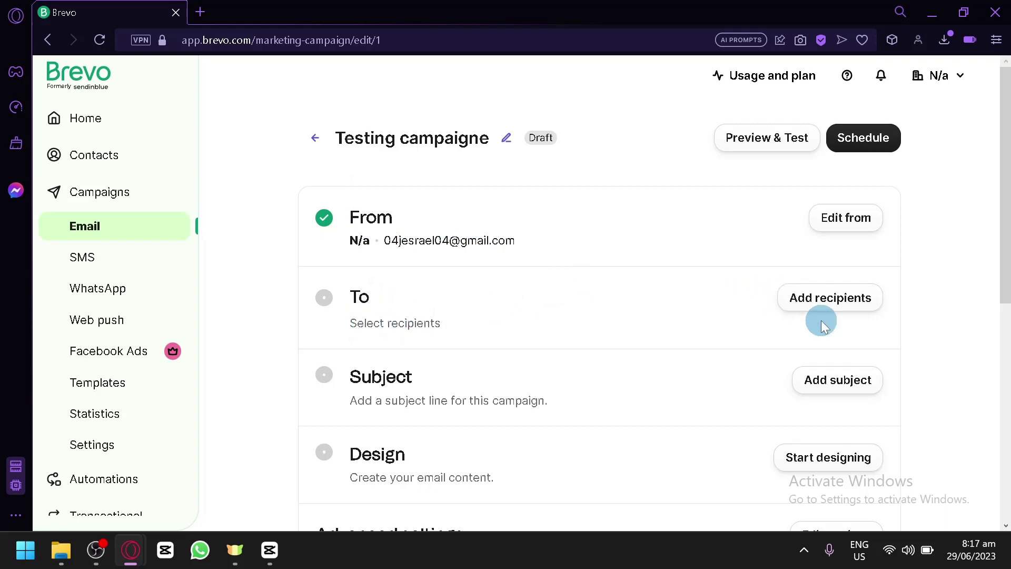
pyautogui.click(814, 300)
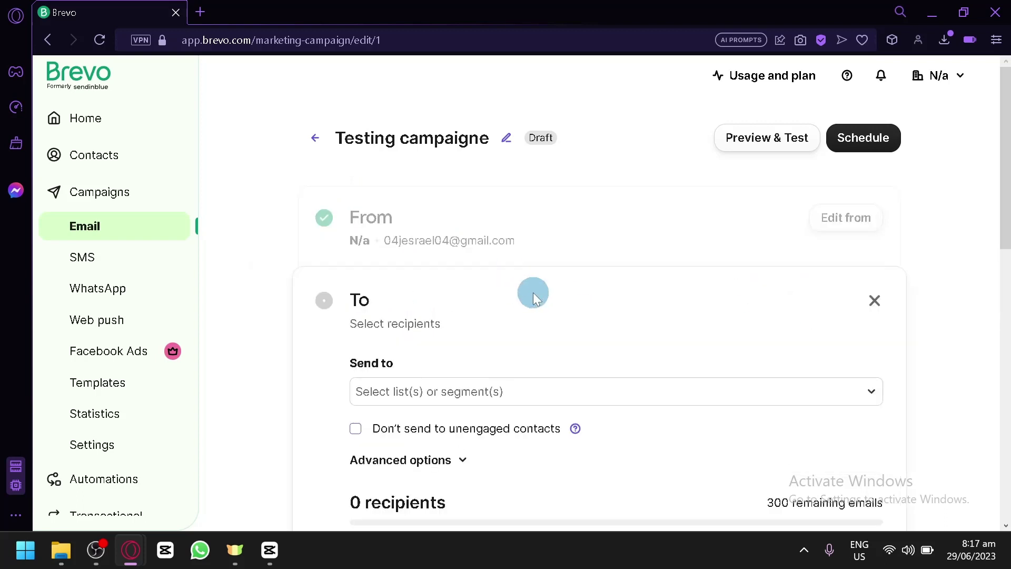
pyautogui.scroll(-2, 493, 348)
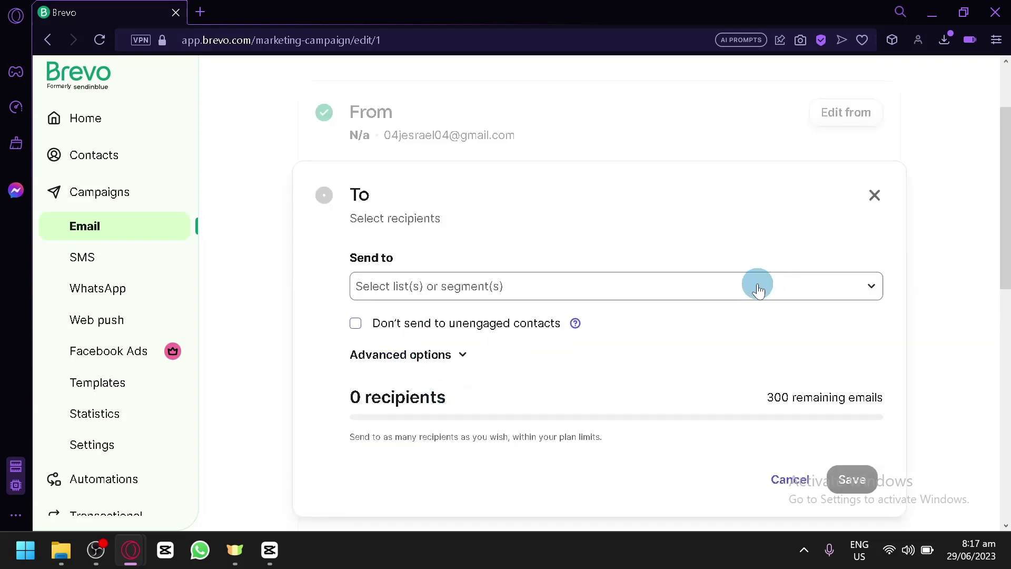
pyautogui.click(403, 295)
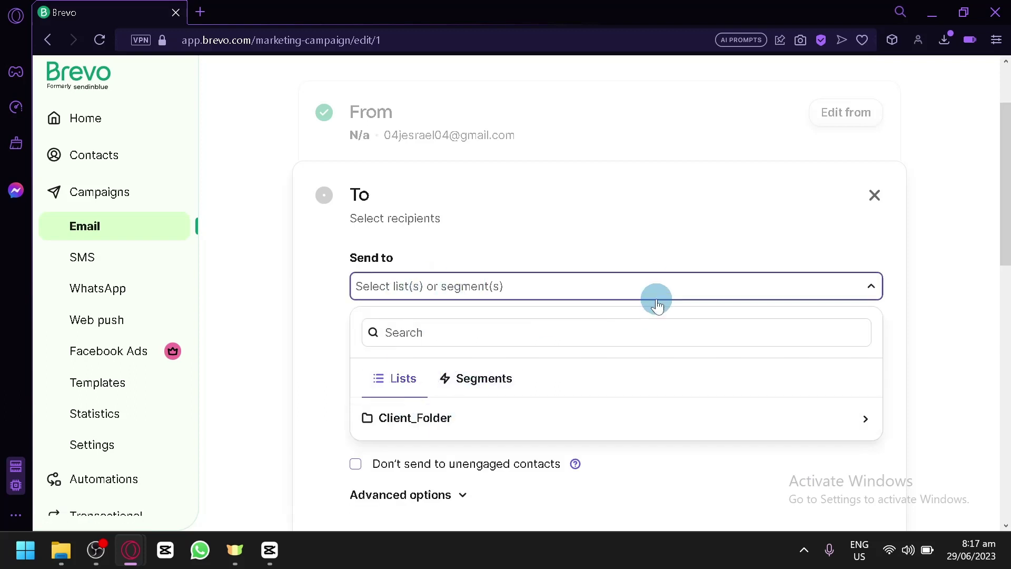
pyautogui.click(943, 201)
pyautogui.click(874, 198)
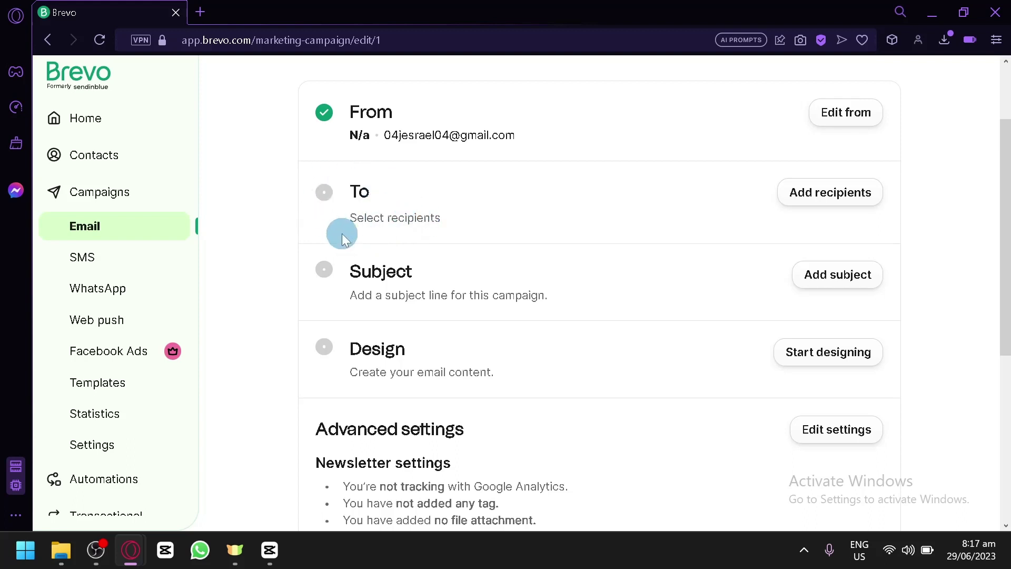
pyautogui.scroll(-2, 368, 263)
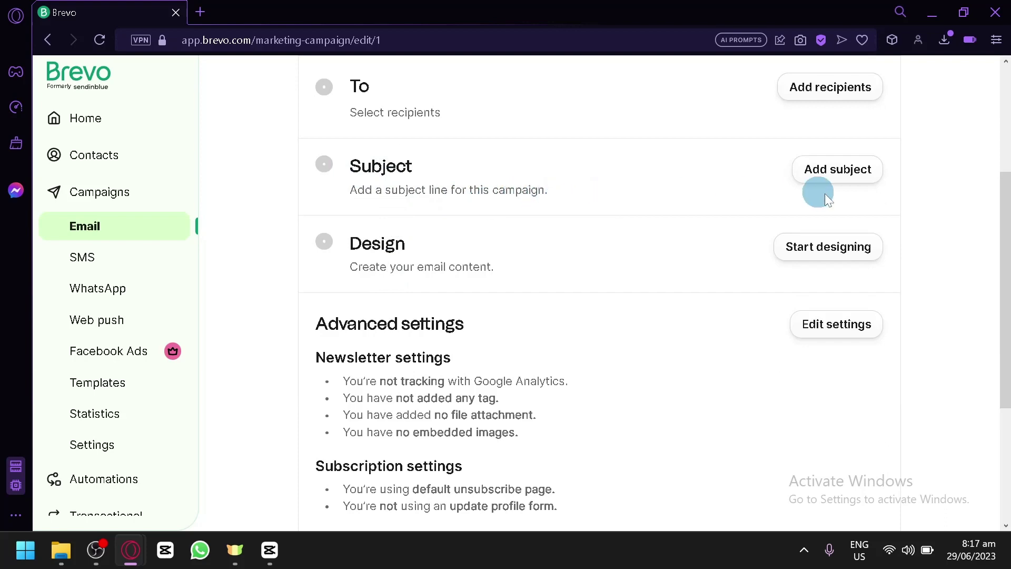
# Start designing the campaign email and browse the ready-made Template Gallery
pyautogui.click(822, 243)
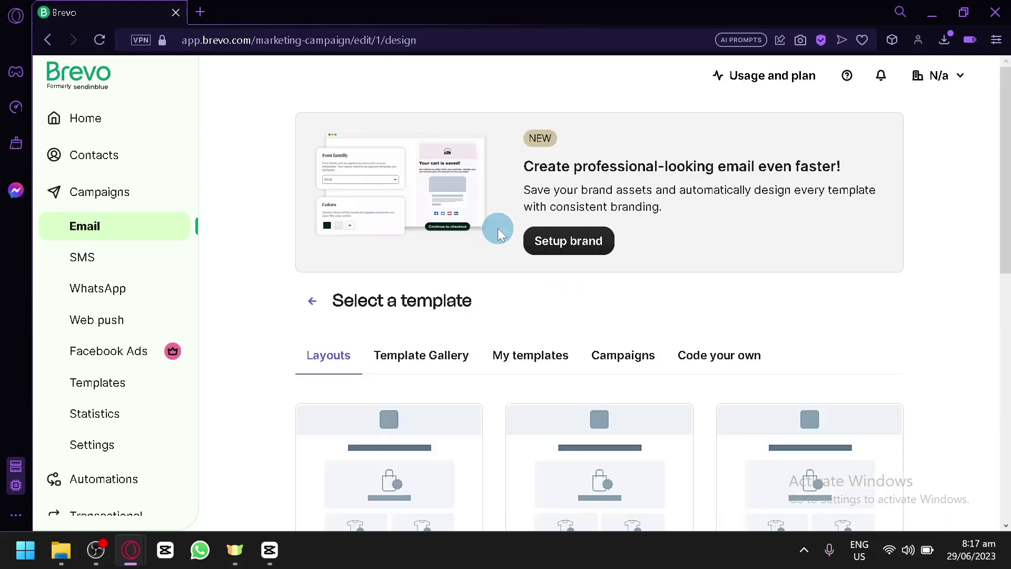
pyautogui.scroll(-3, 773, 309)
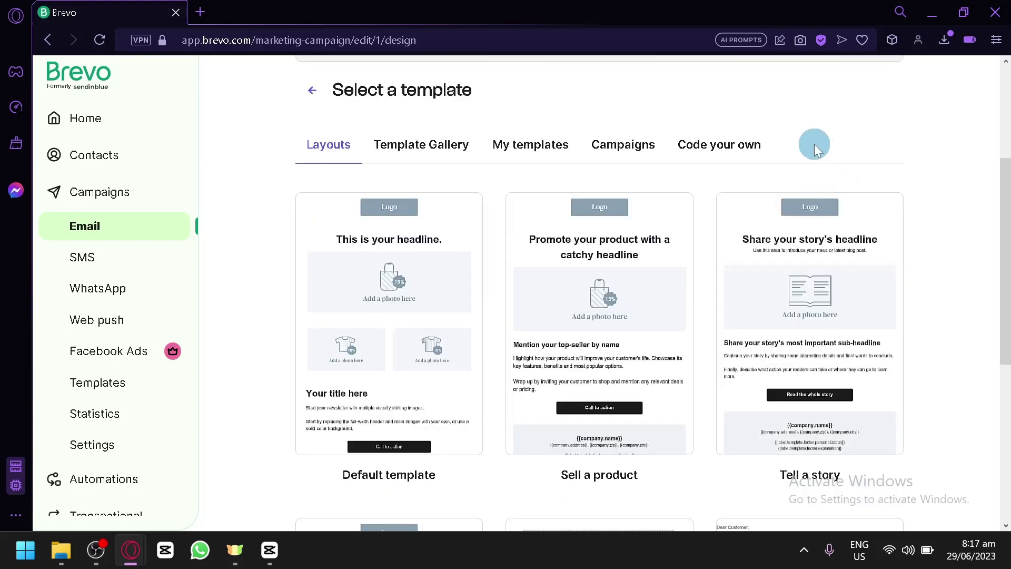
pyautogui.scroll(-5, 814, 153)
pyautogui.scroll(5, 864, 205)
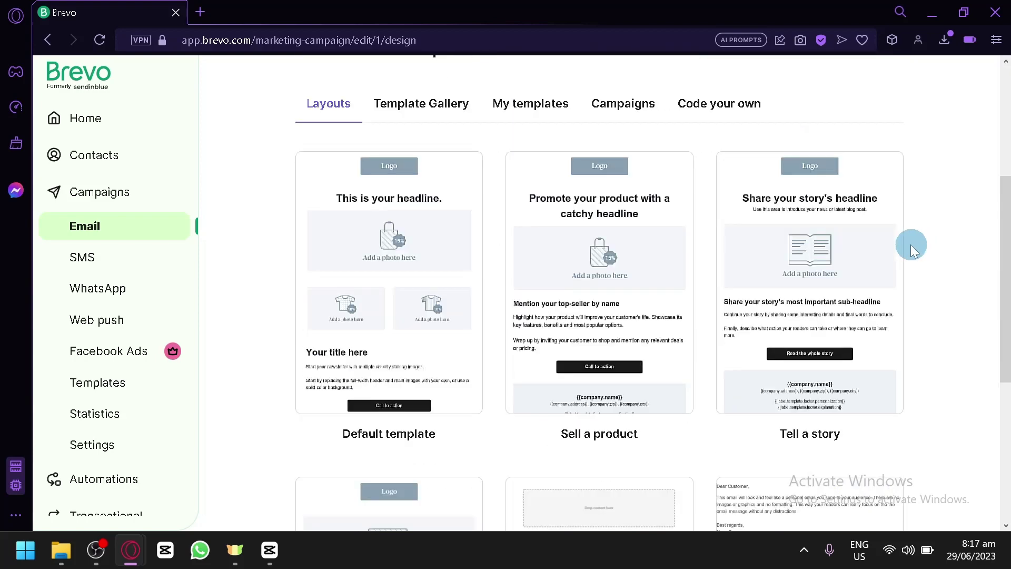
pyautogui.scroll(2, 911, 244)
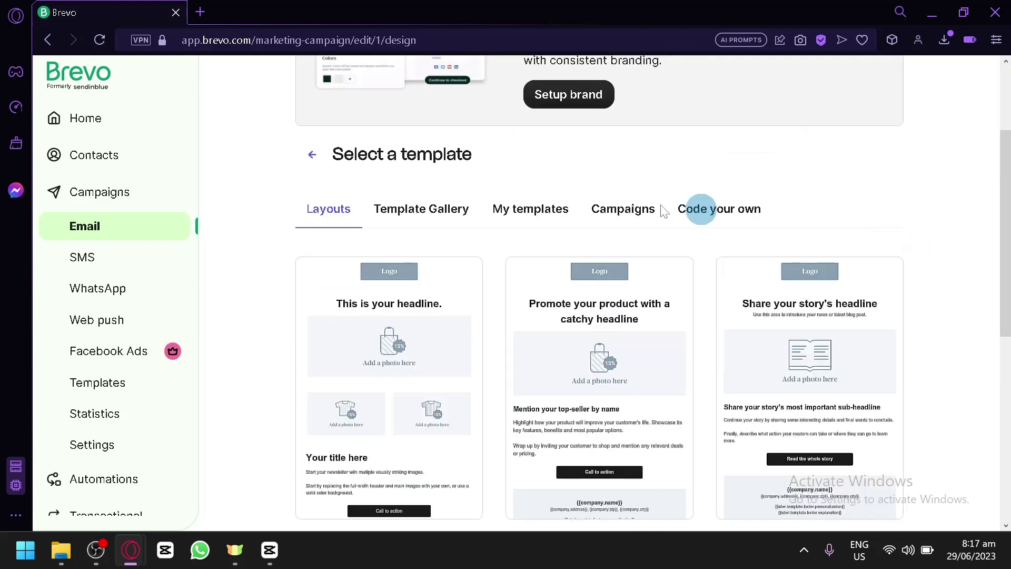
pyautogui.click(435, 200)
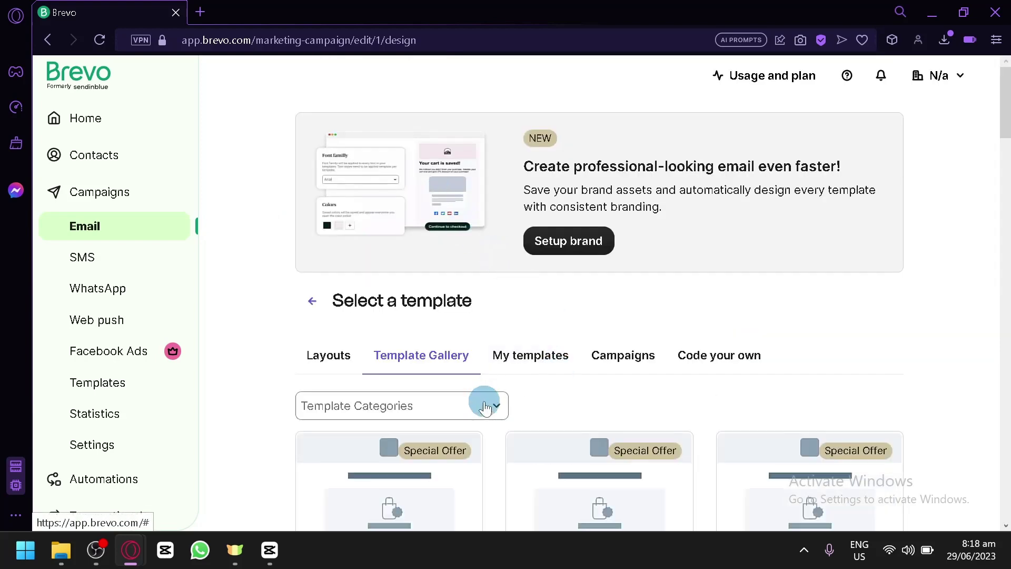
pyautogui.scroll(-8, 484, 408)
pyautogui.scroll(2, 523, 311)
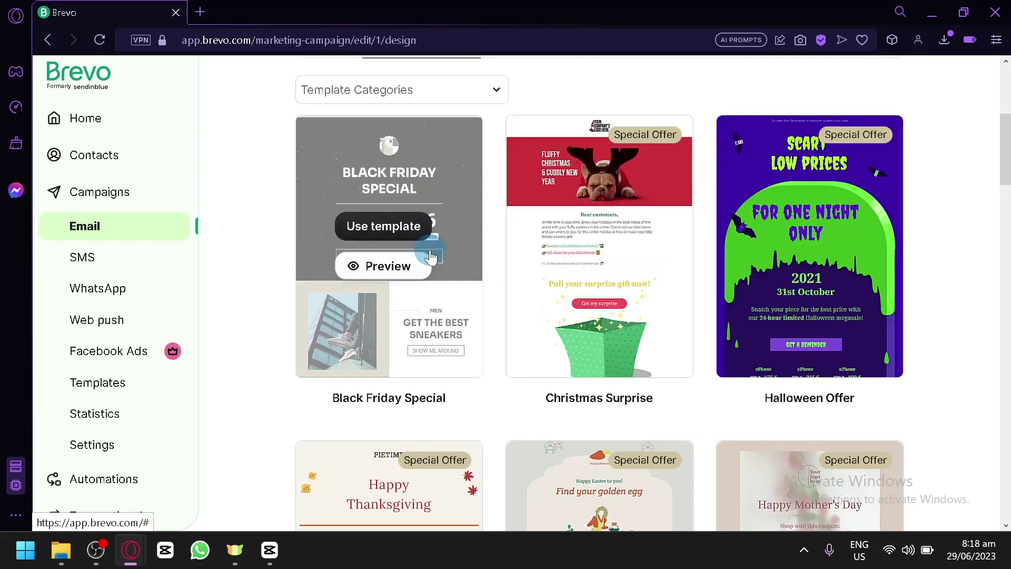
pyautogui.scroll(-5, 919, 241)
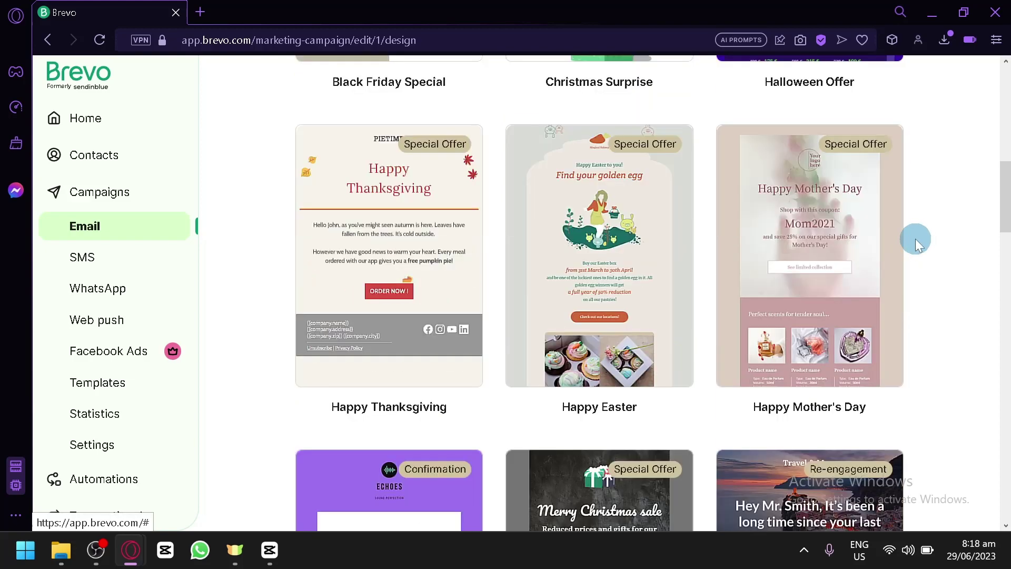
pyautogui.scroll(-4, 915, 239)
pyautogui.scroll(-2, 599, 343)
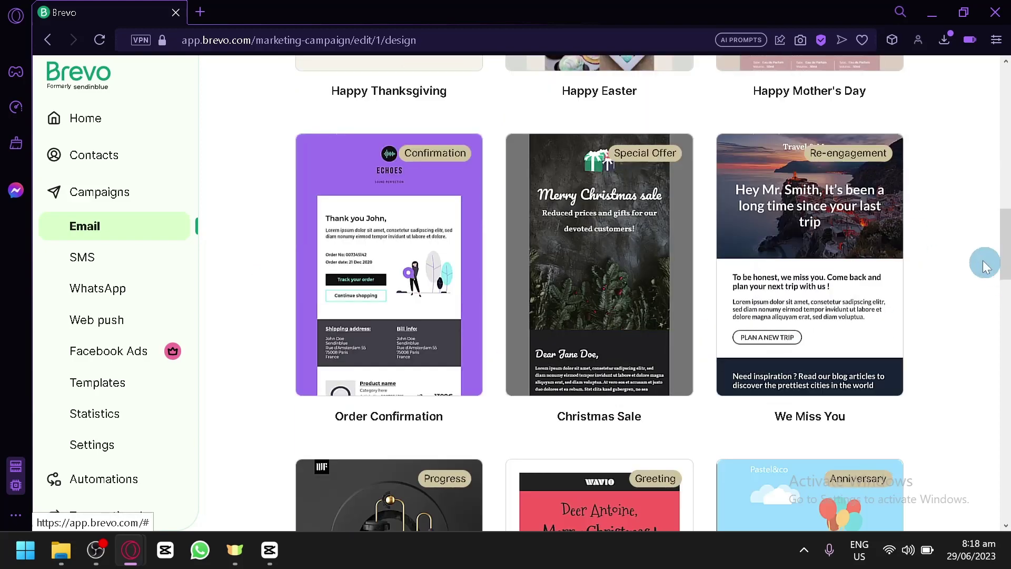
pyautogui.scroll(-5, 974, 256)
pyautogui.scroll(16, 966, 255)
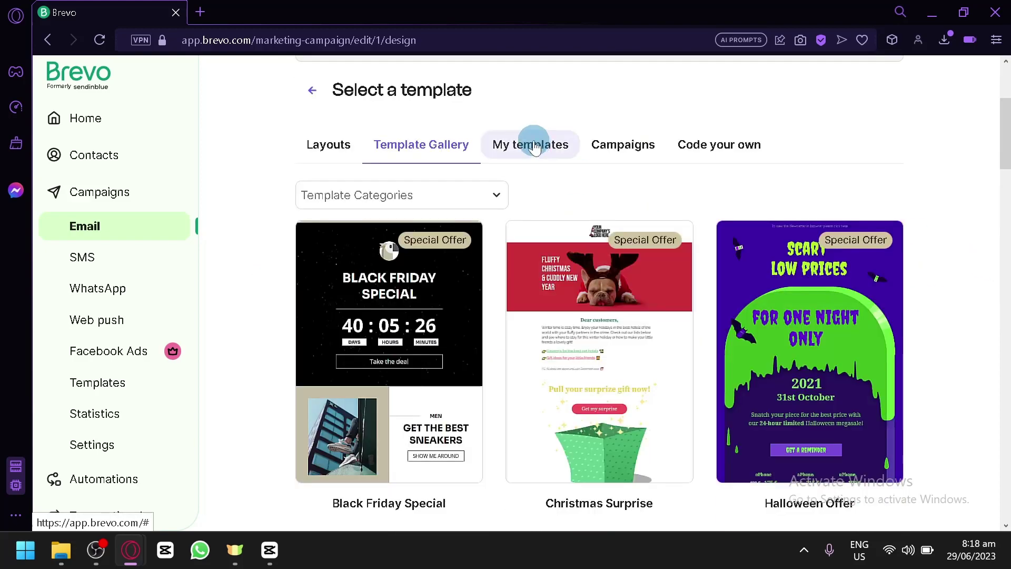
# Look through the My templates, Campaigns and Code your own tabs
pyautogui.click(533, 142)
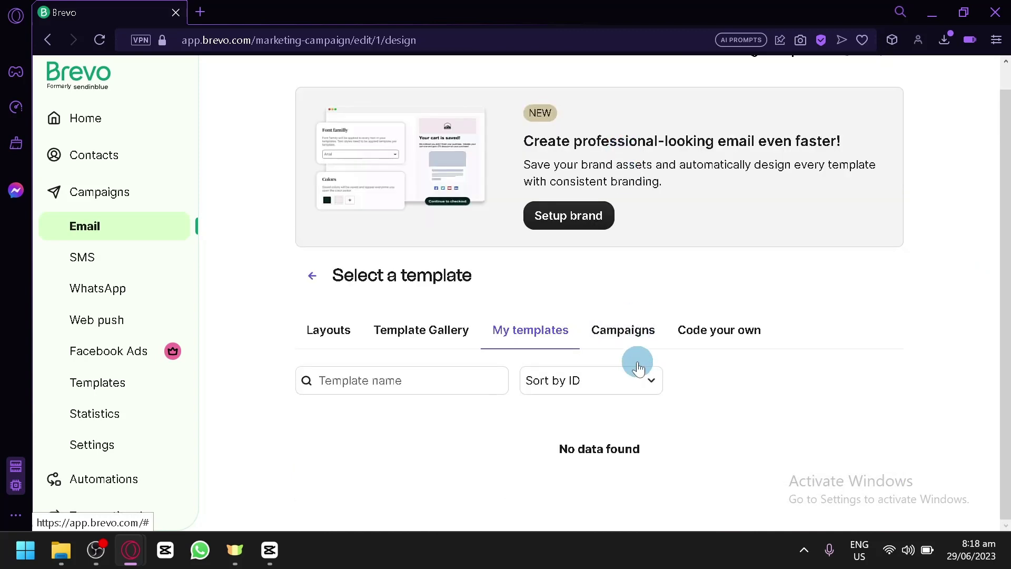
pyautogui.click(626, 330)
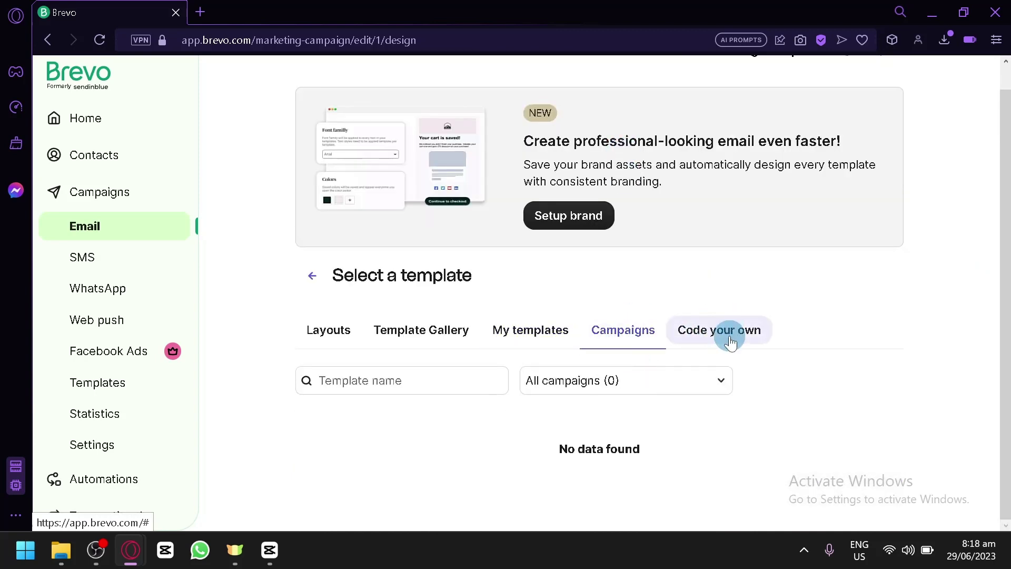
pyautogui.click(730, 341)
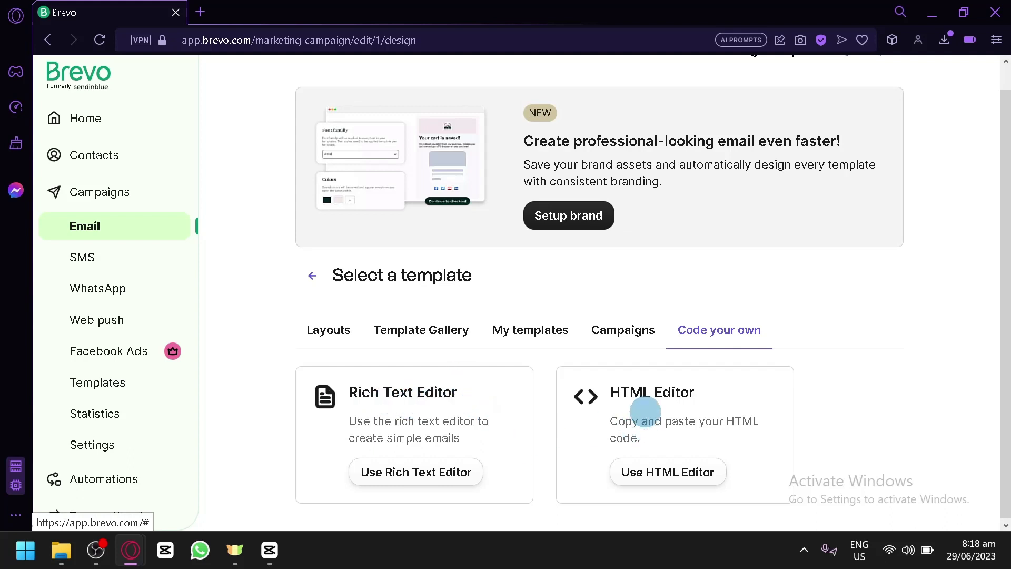
# Back in the Template Gallery, use the Order Confirmation template
pyautogui.click(417, 336)
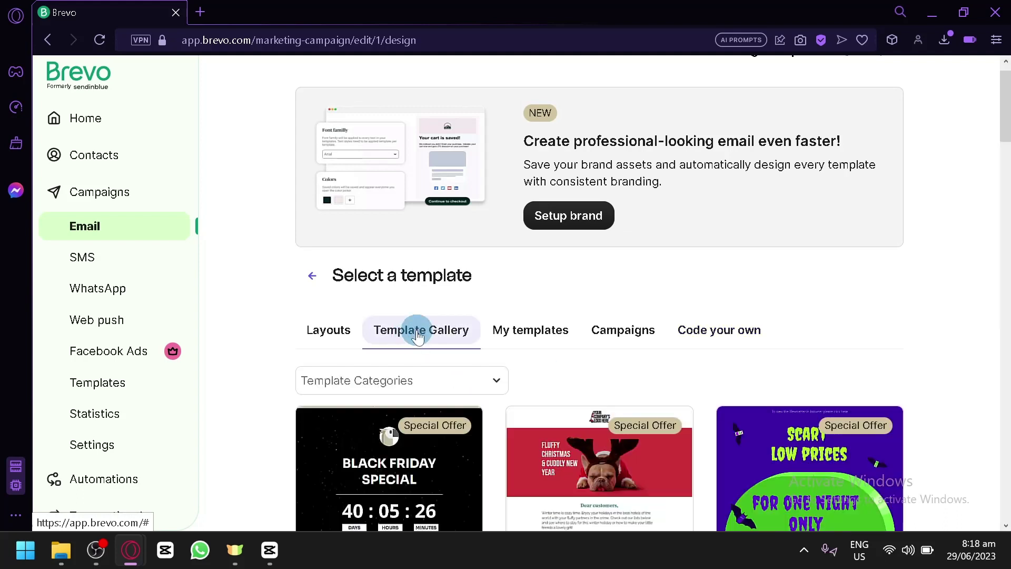
pyautogui.scroll(-5, 419, 325)
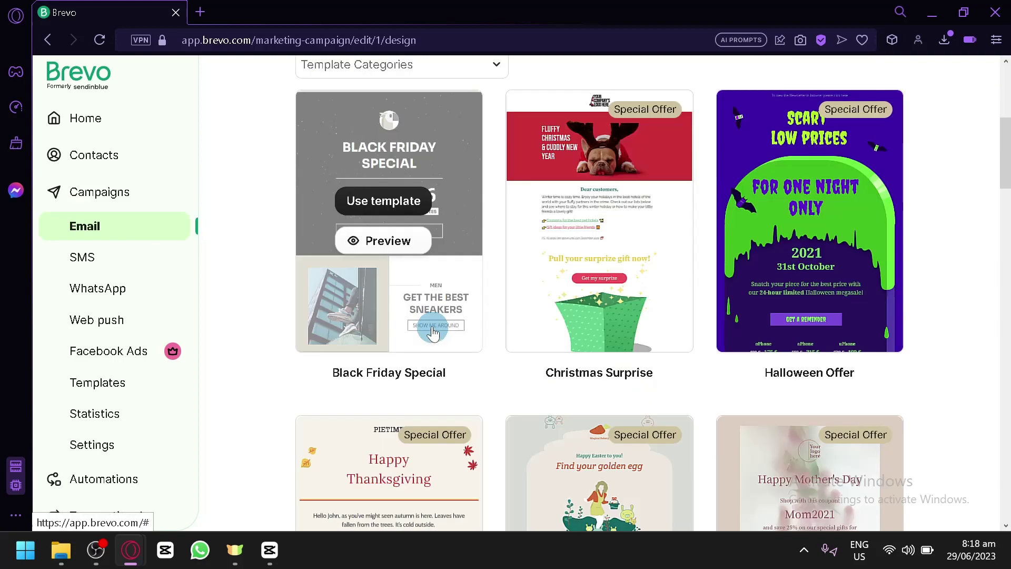
pyautogui.scroll(-3, 861, 439)
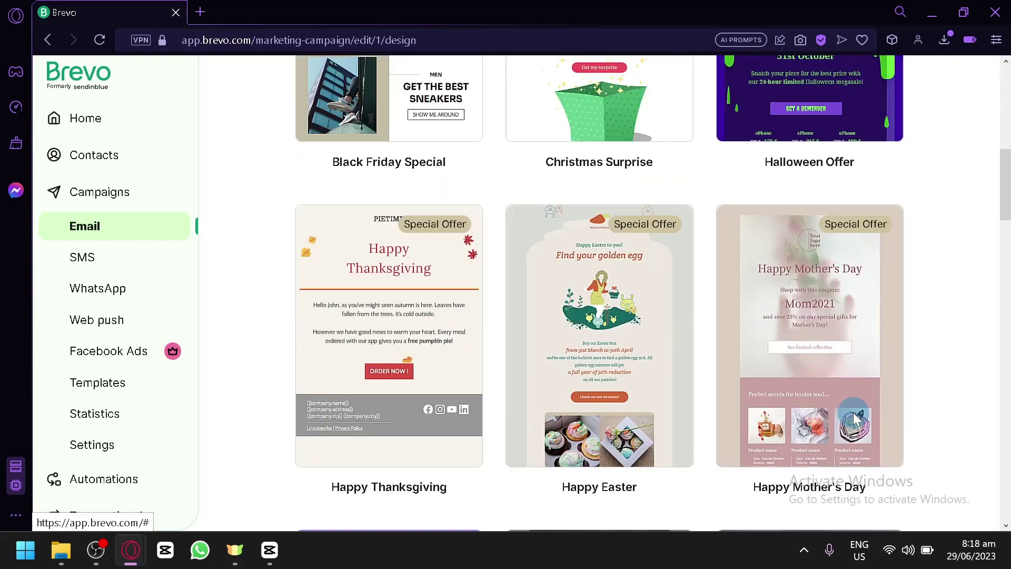
pyautogui.scroll(7, 441, 251)
pyautogui.scroll(-7, 655, 311)
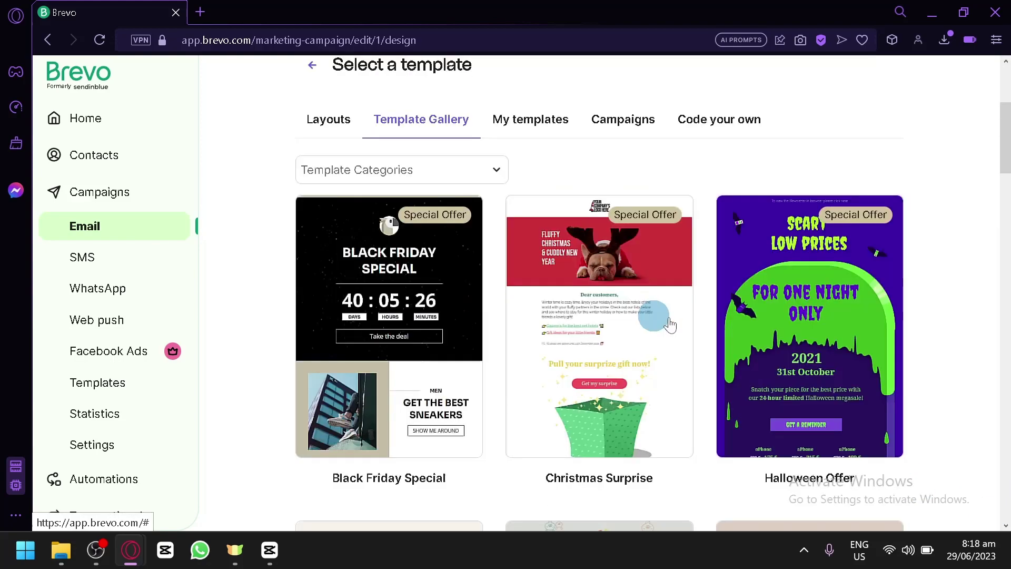
pyautogui.scroll(-3, 938, 297)
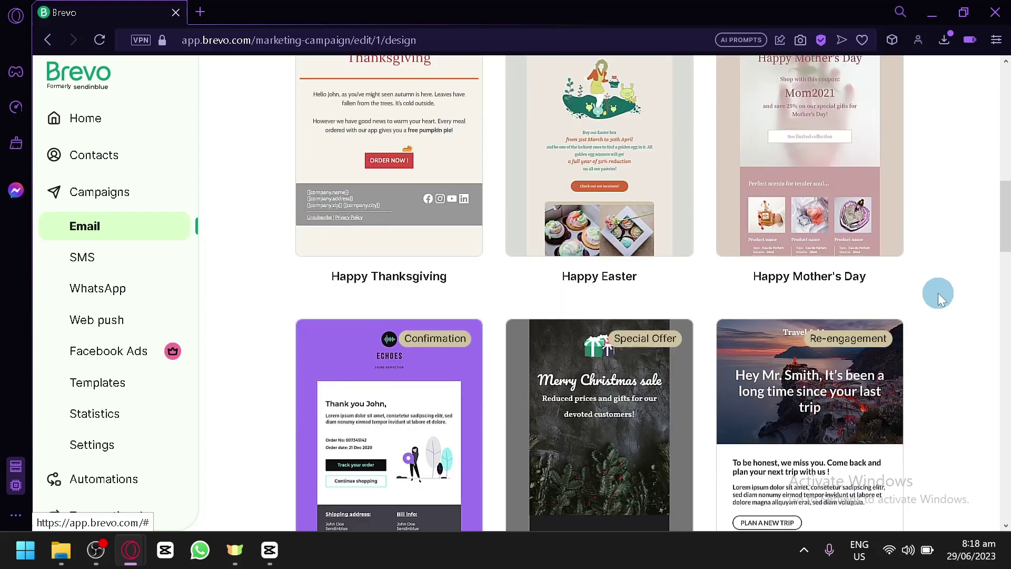
pyautogui.scroll(-4, 938, 296)
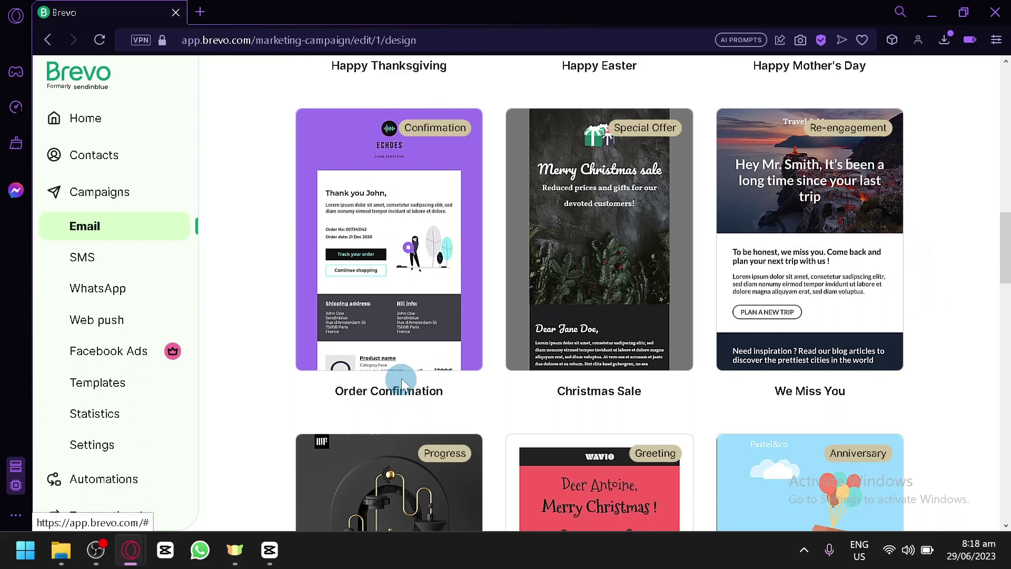
pyautogui.moveTo(429, 179)
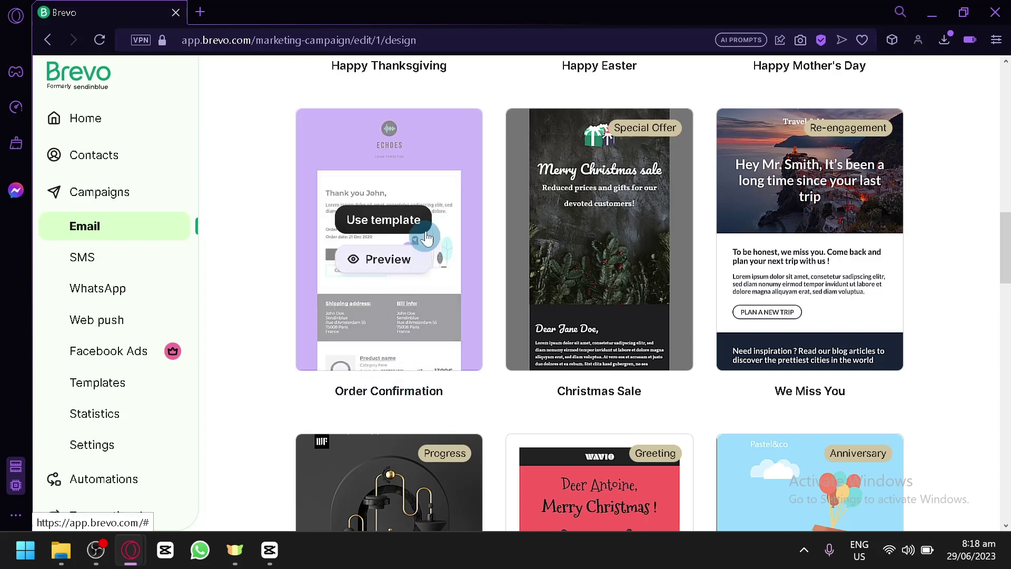
pyautogui.click(400, 222)
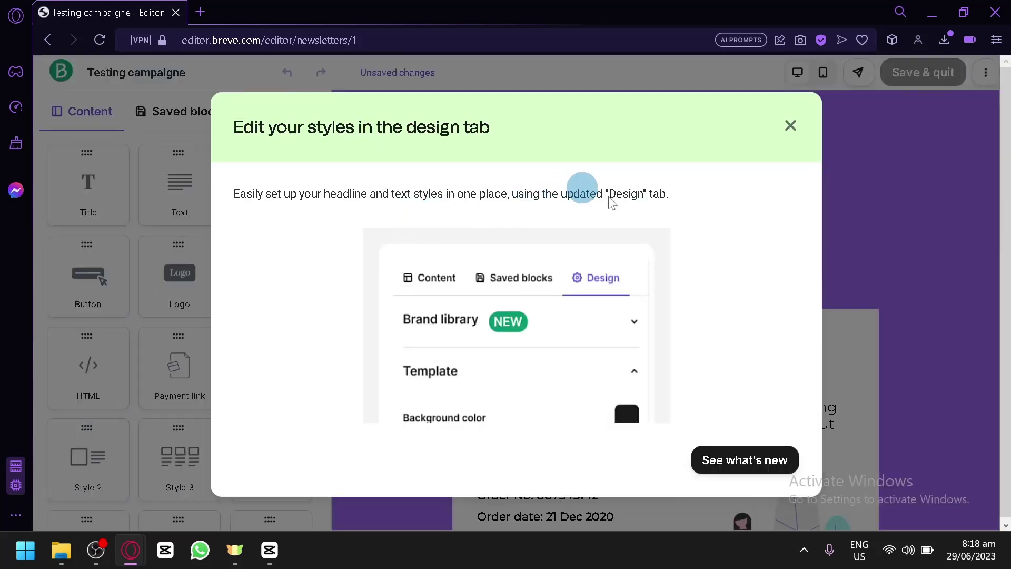
# Close the editor feature tour and the brand setup popup, then scroll through the email
pyautogui.click(713, 458)
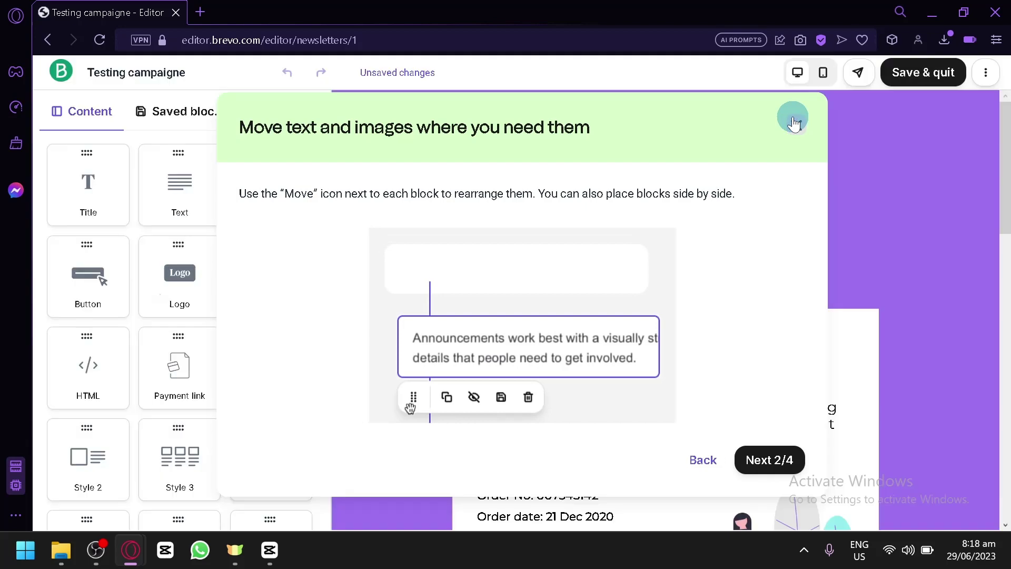
pyautogui.click(790, 123)
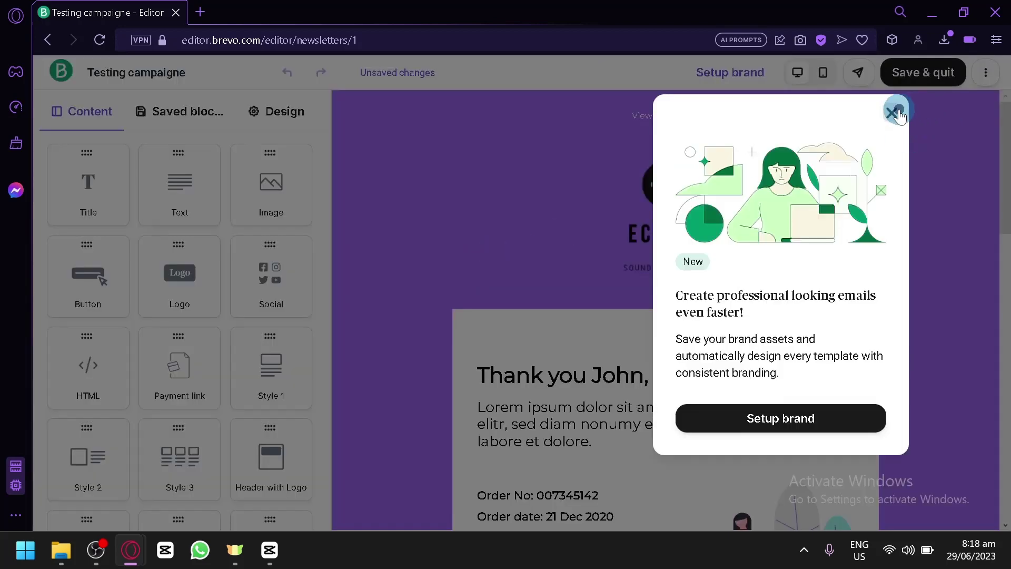
pyautogui.click(898, 113)
pyautogui.scroll(-10, 887, 169)
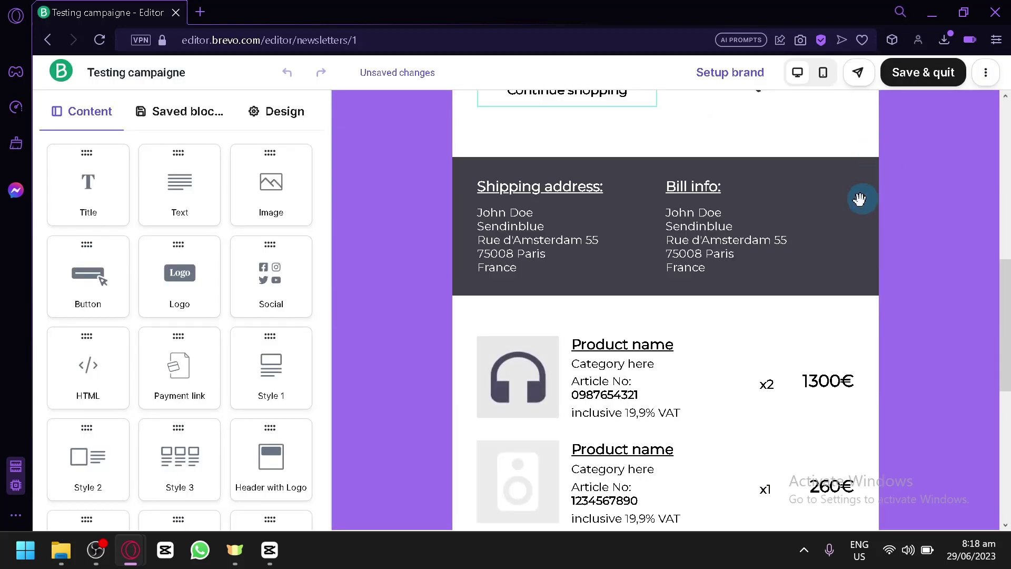
pyautogui.scroll(10, 859, 199)
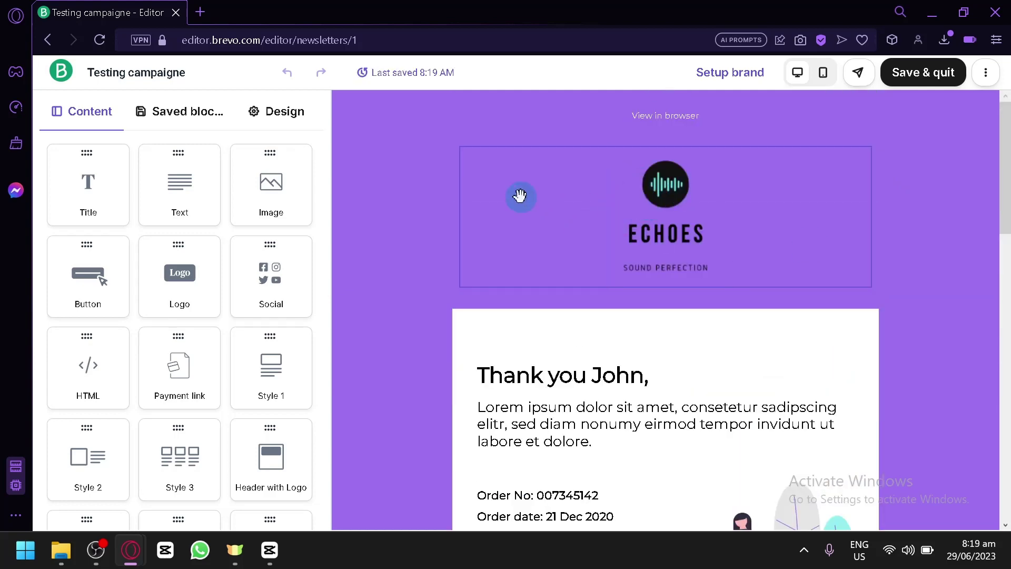
pyautogui.scroll(-4, 608, 152)
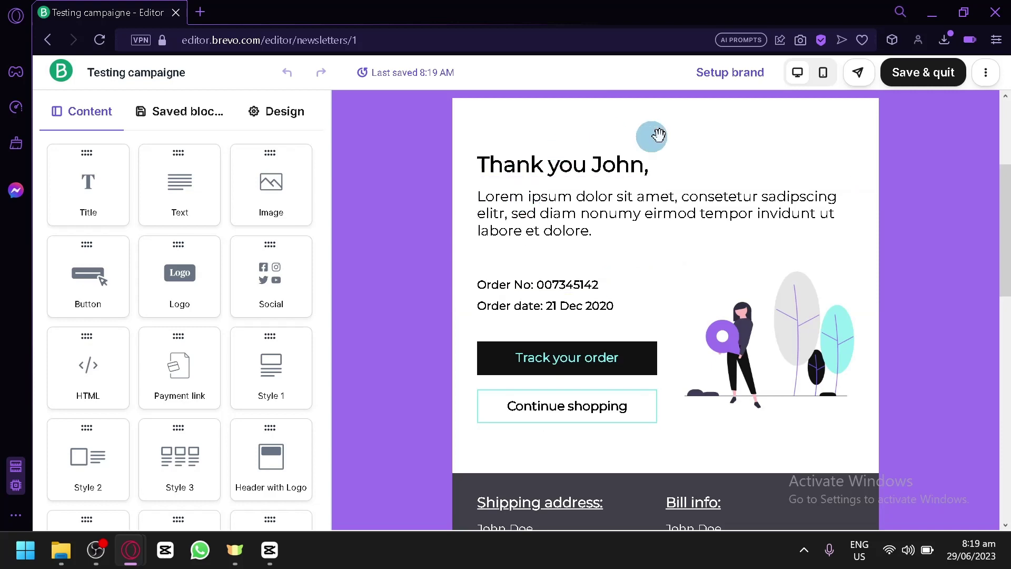
pyautogui.scroll(-6, 689, 408)
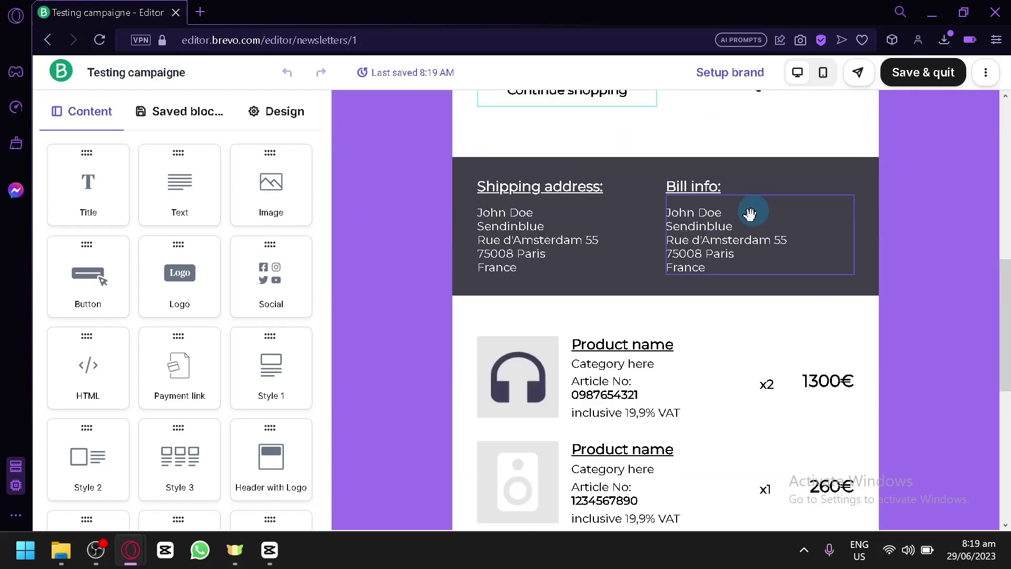
pyautogui.scroll(-4, 745, 210)
pyautogui.scroll(6, 698, 277)
pyautogui.scroll(4, 684, 243)
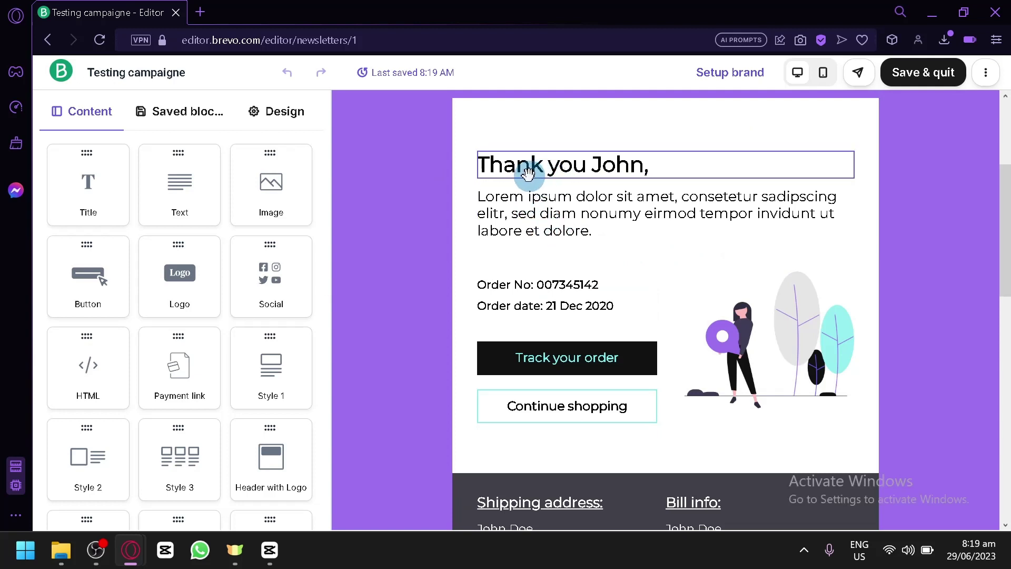
# Select the greeting heading and review its text and background settings
pyautogui.click(583, 172)
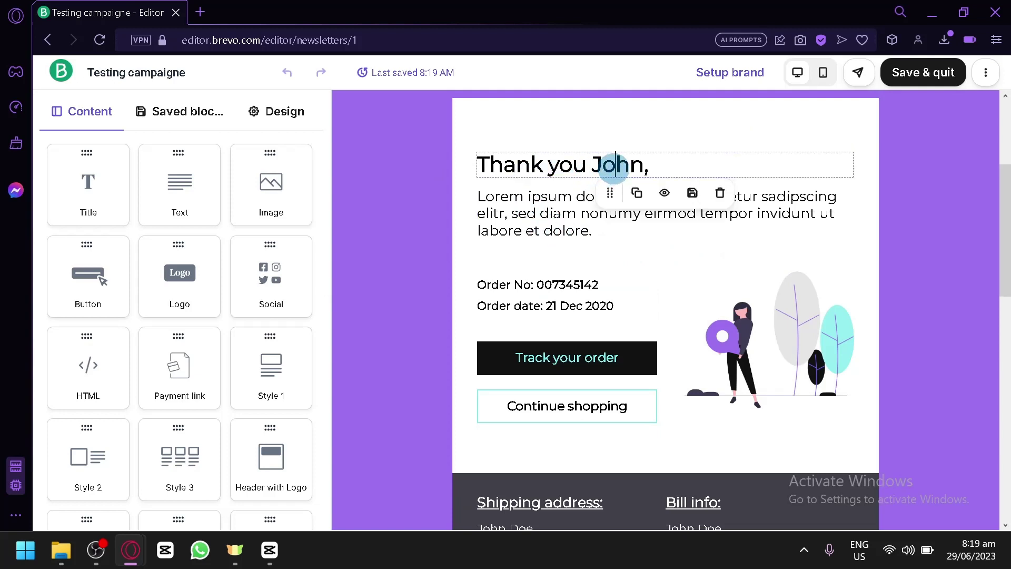
pyautogui.click(592, 153)
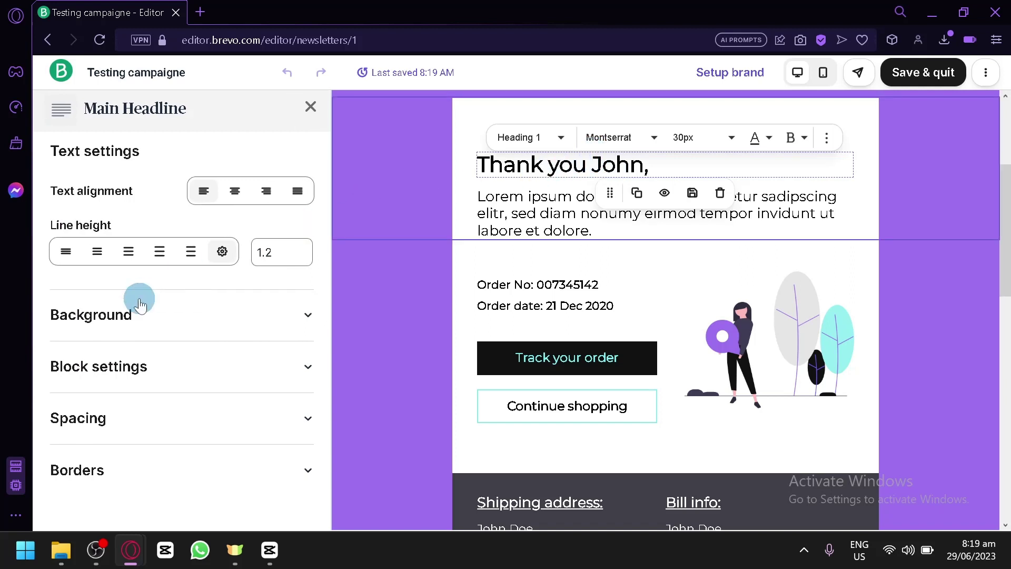
pyautogui.scroll(-1, 136, 310)
pyautogui.scroll(1, 102, 264)
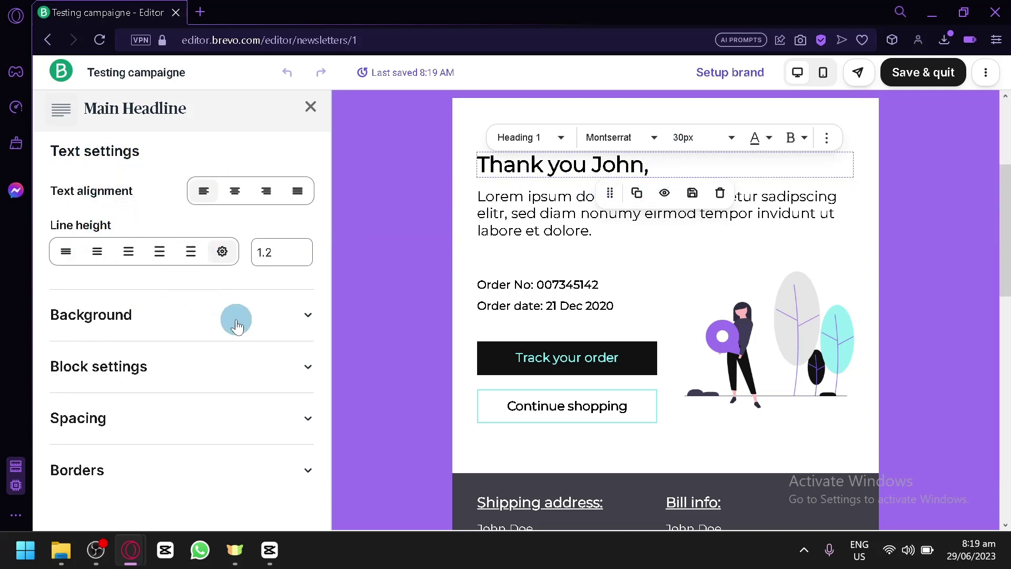
pyautogui.click(220, 320)
pyautogui.scroll(-3, 213, 322)
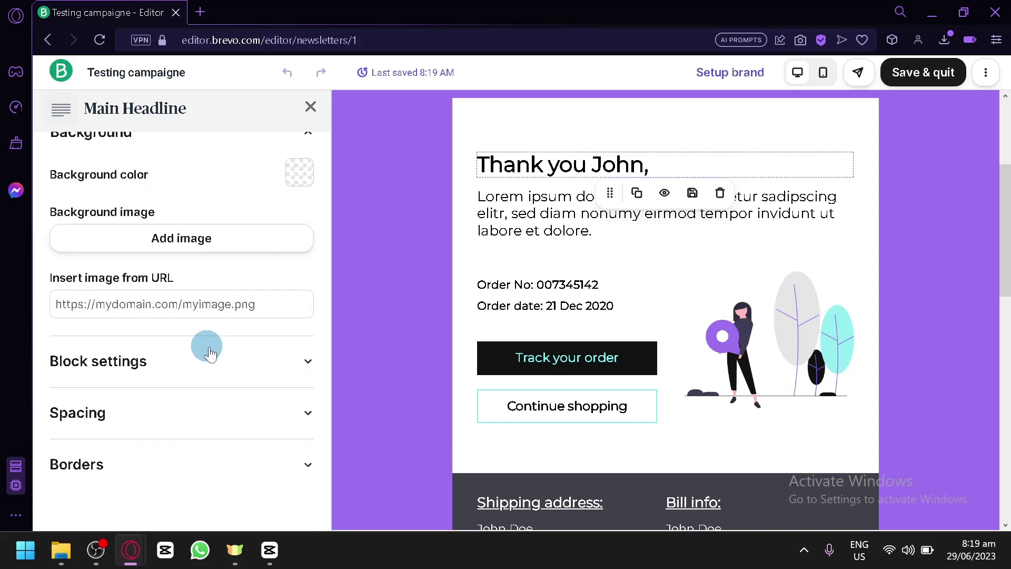
pyautogui.click(147, 243)
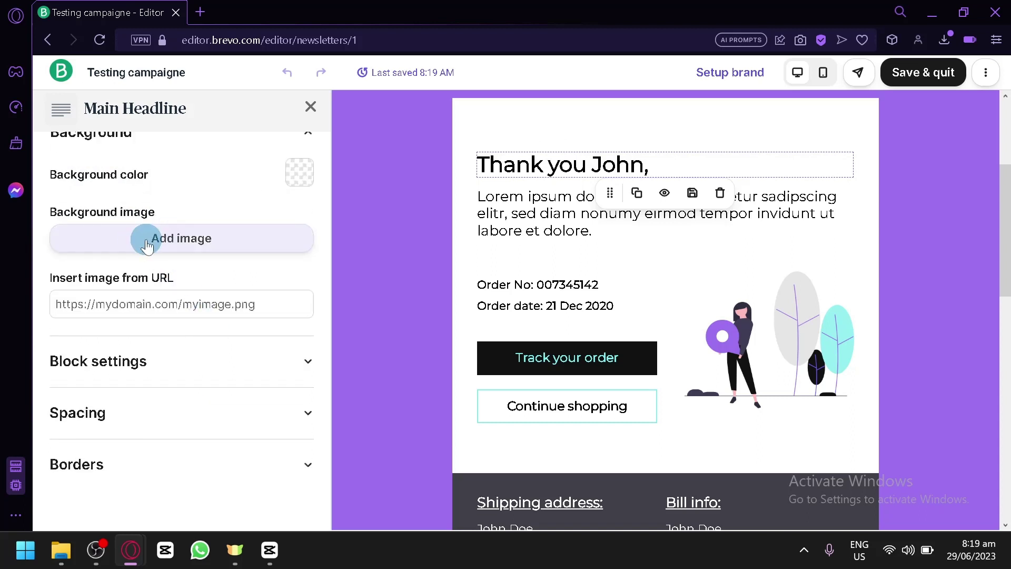
# Expand the heading's block, spacing and border options, then close its settings
pyautogui.click(221, 365)
pyautogui.scroll(-2, 183, 390)
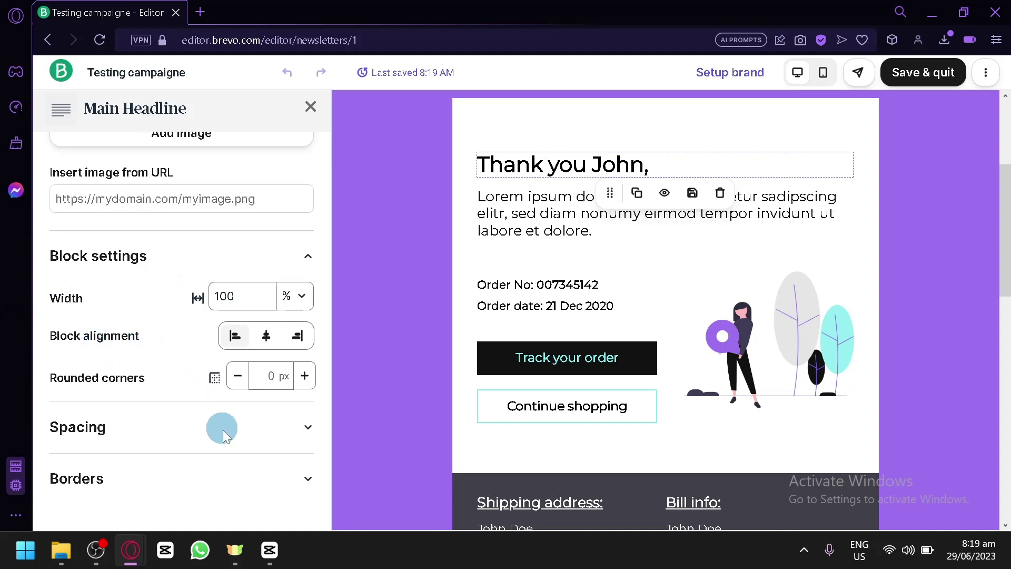
pyautogui.click(255, 427)
pyautogui.scroll(-2, 232, 420)
pyautogui.click(216, 444)
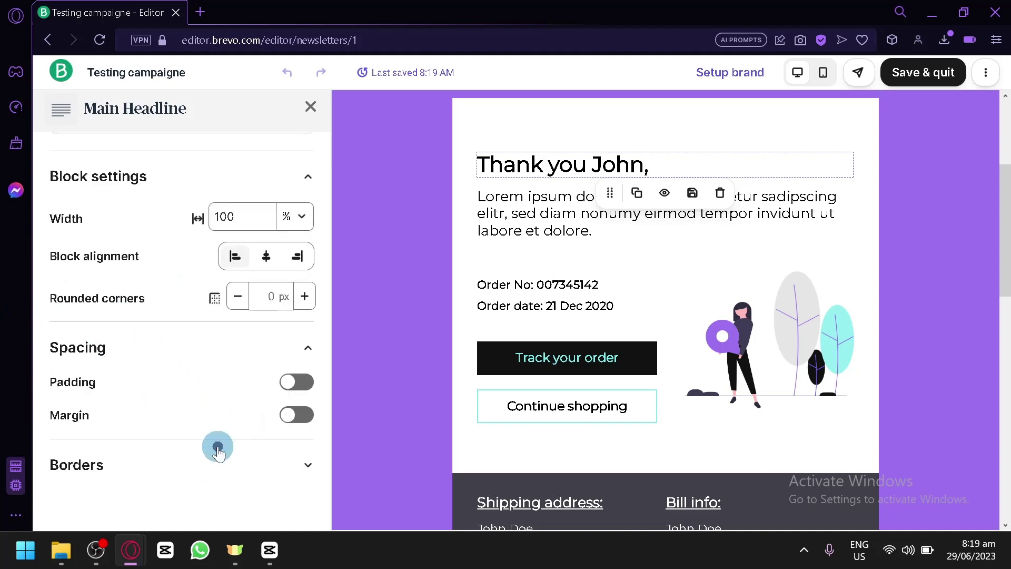
pyautogui.scroll(-2, 218, 453)
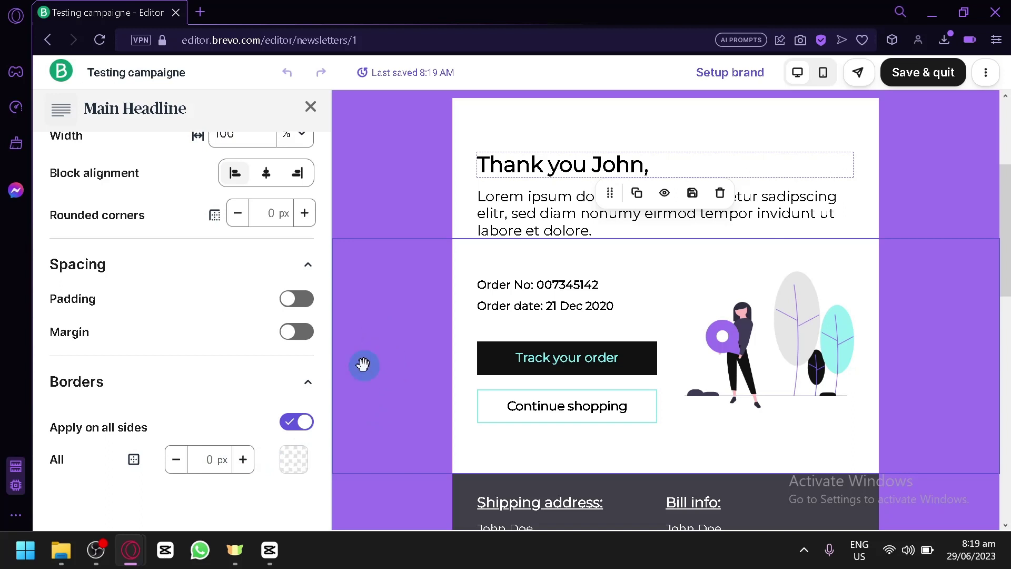
pyautogui.click(311, 106)
# Select the Lorem ipsum paragraph, try the extra formatting options, then reselect the whole block
pyautogui.click(634, 198)
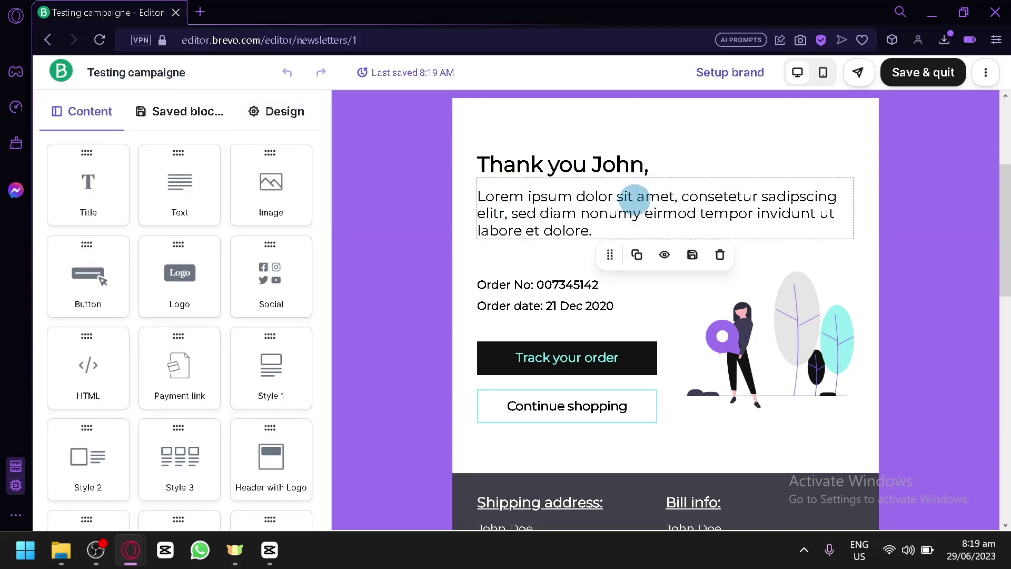
pyautogui.doubleClick(613, 213)
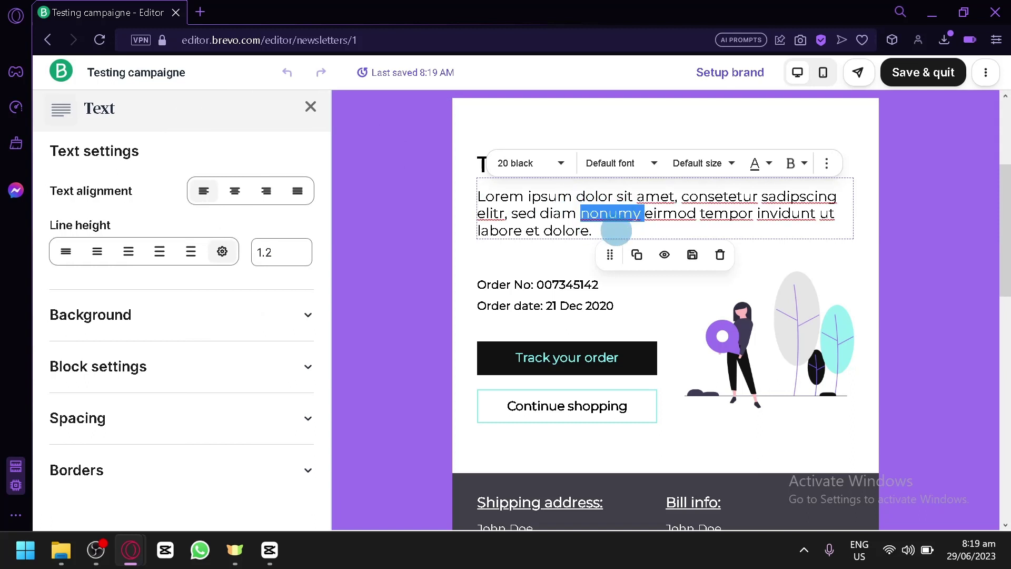
pyautogui.click(615, 231)
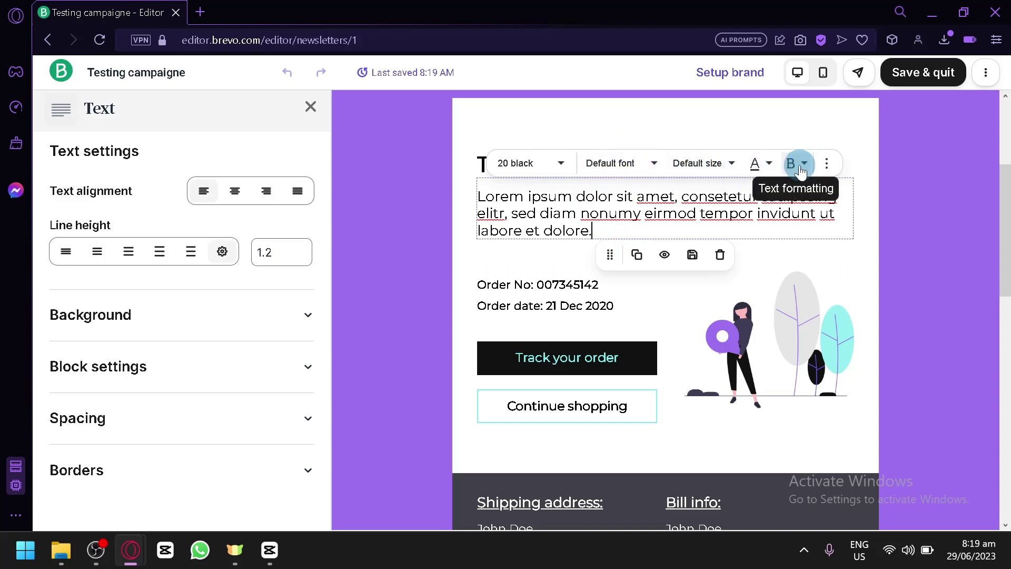
pyautogui.click(825, 164)
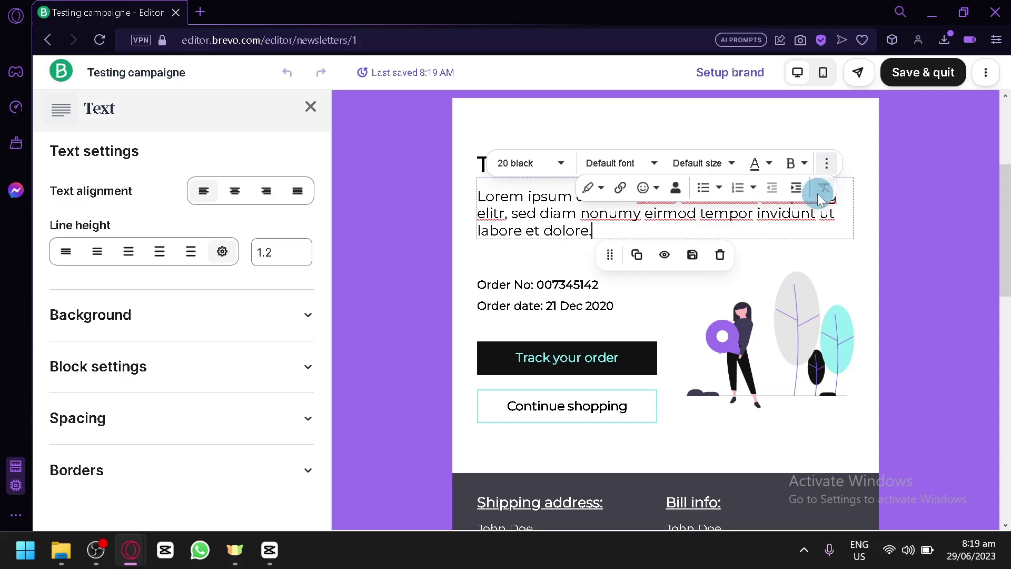
pyautogui.click(859, 235)
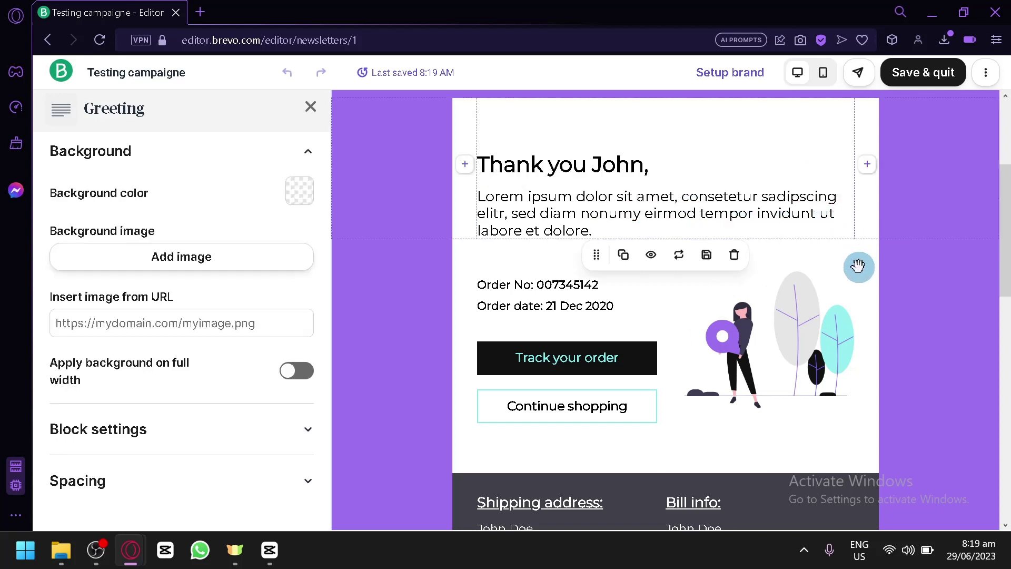
pyautogui.click(824, 243)
pyautogui.click(604, 254)
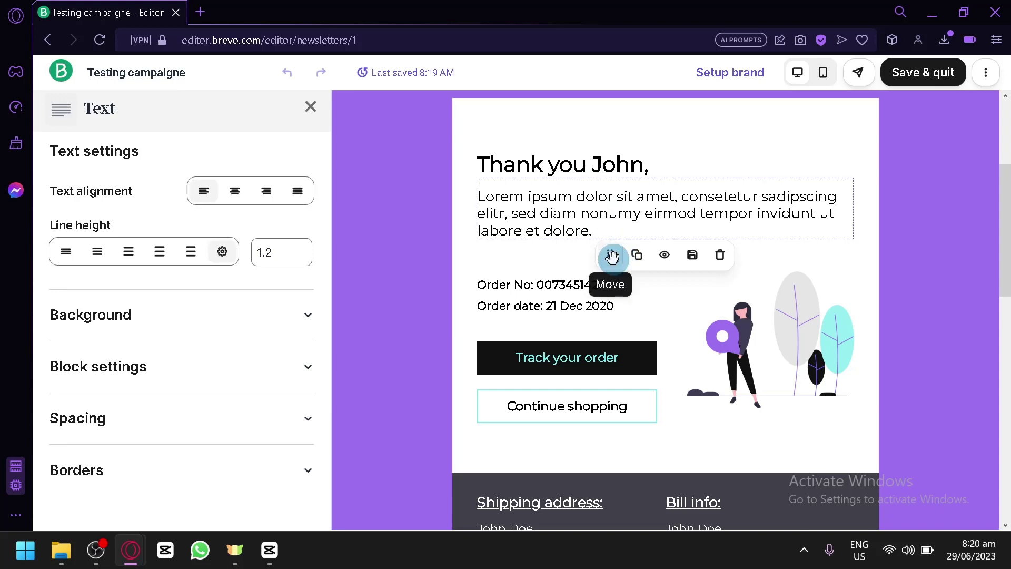
# Drag the Lorem ipsum paragraph below Order No, above Order date, in the left column
pyautogui.moveTo(609, 255); pyautogui.dragTo(582, 234)
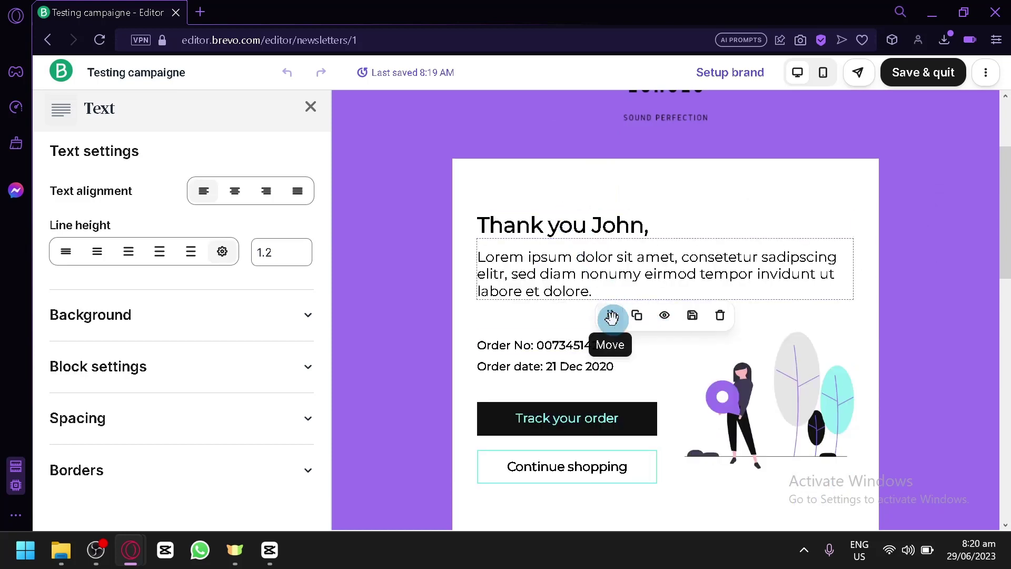
pyautogui.moveTo(611, 315); pyautogui.dragTo(569, 228)
pyautogui.click(585, 275)
pyautogui.moveTo(608, 315); pyautogui.dragTo(600, 377)
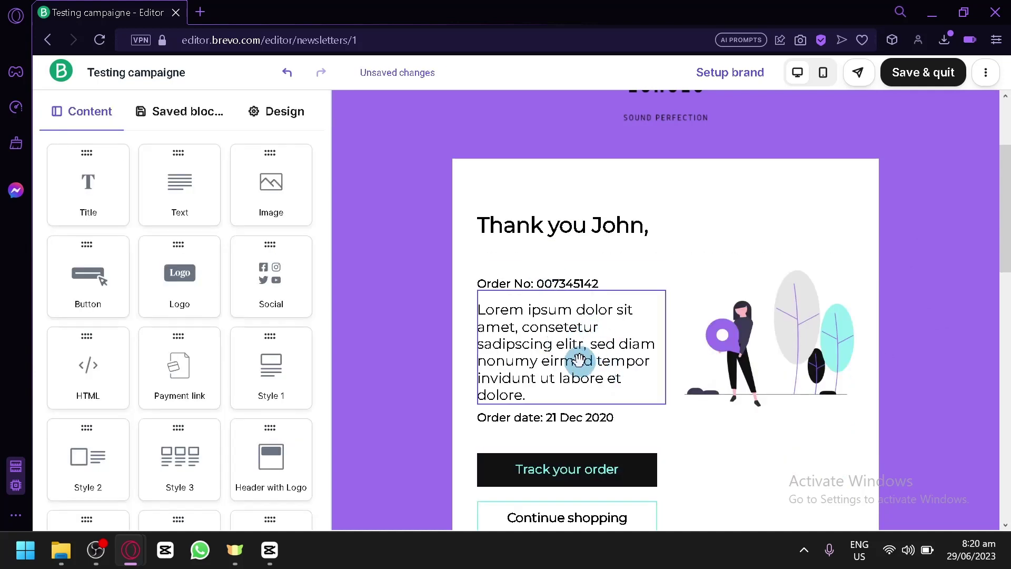
pyautogui.scroll(-2, 638, 204)
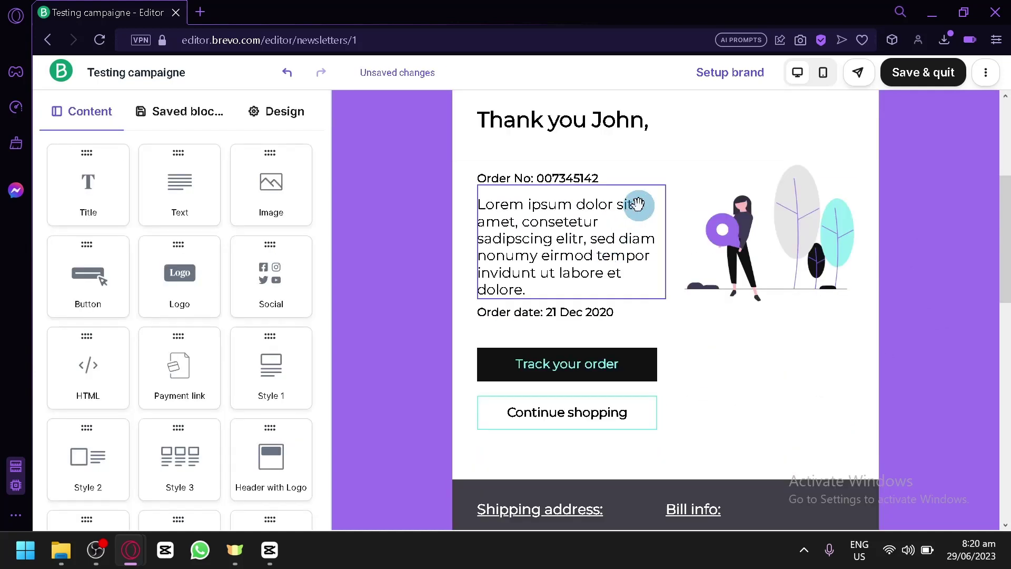
pyautogui.scroll(5, 638, 204)
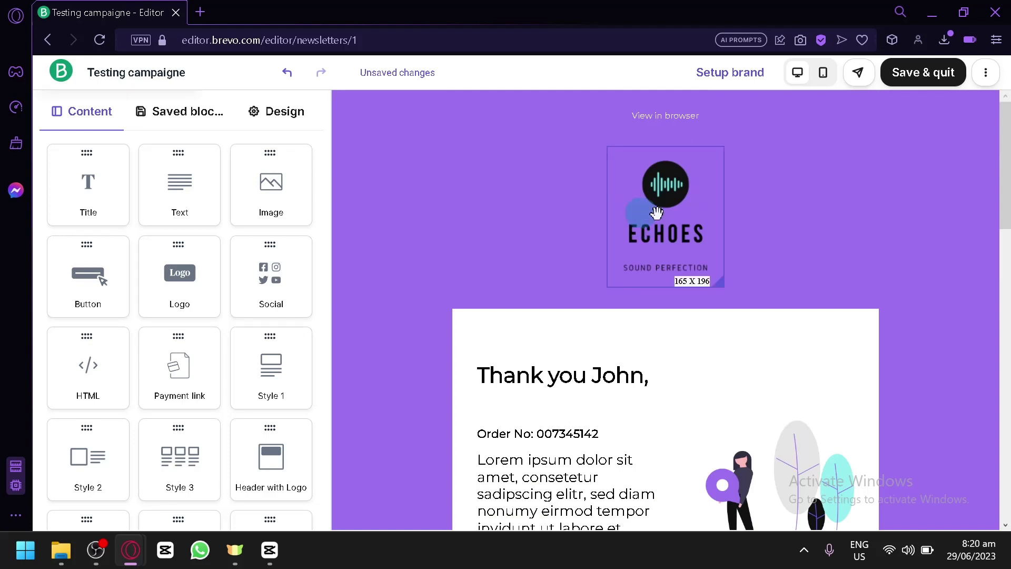
# Select the ECHOES logo, close its settings, then select the Track your order button
pyautogui.click(655, 216)
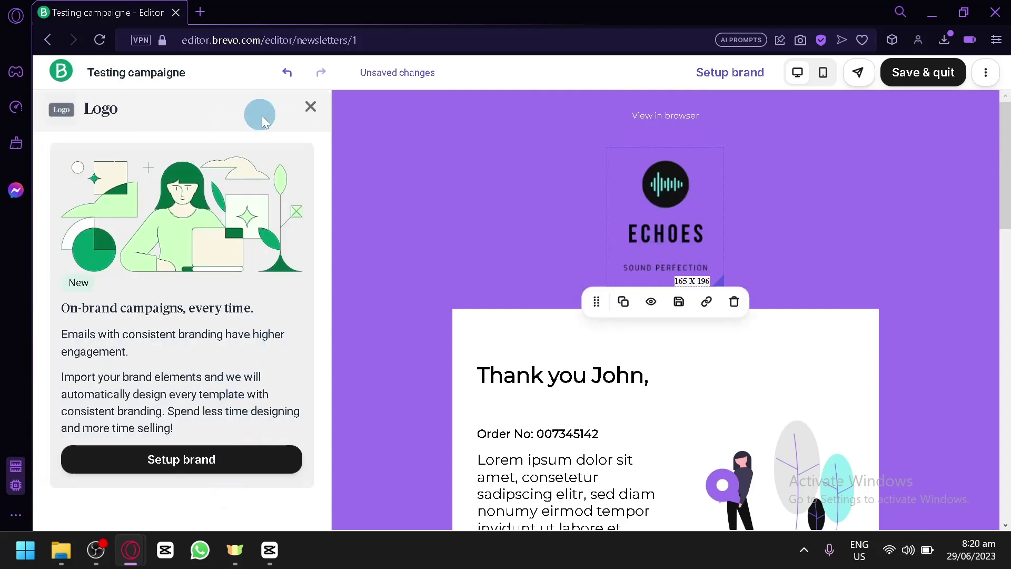
pyautogui.click(309, 107)
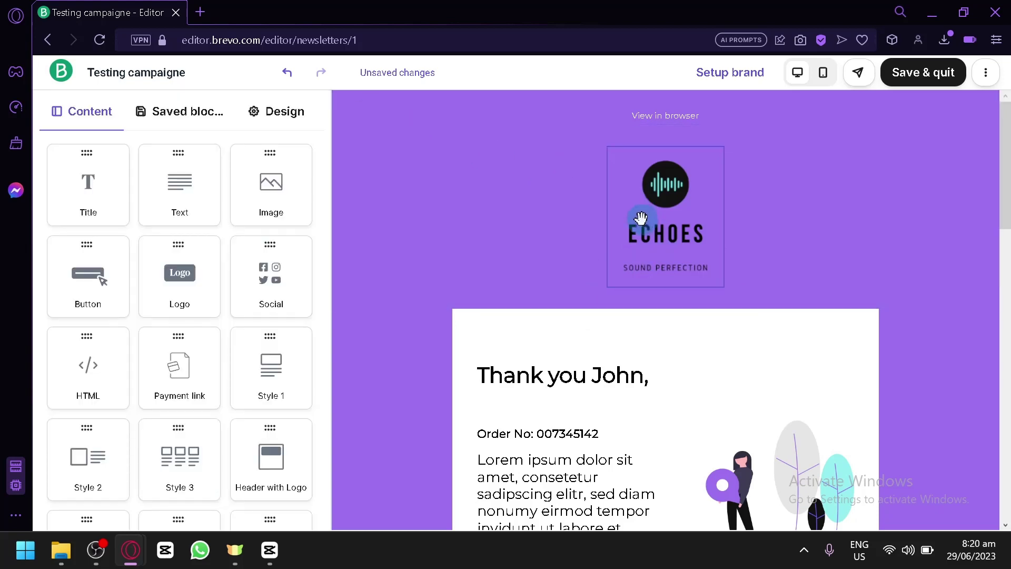
pyautogui.scroll(-6, 668, 221)
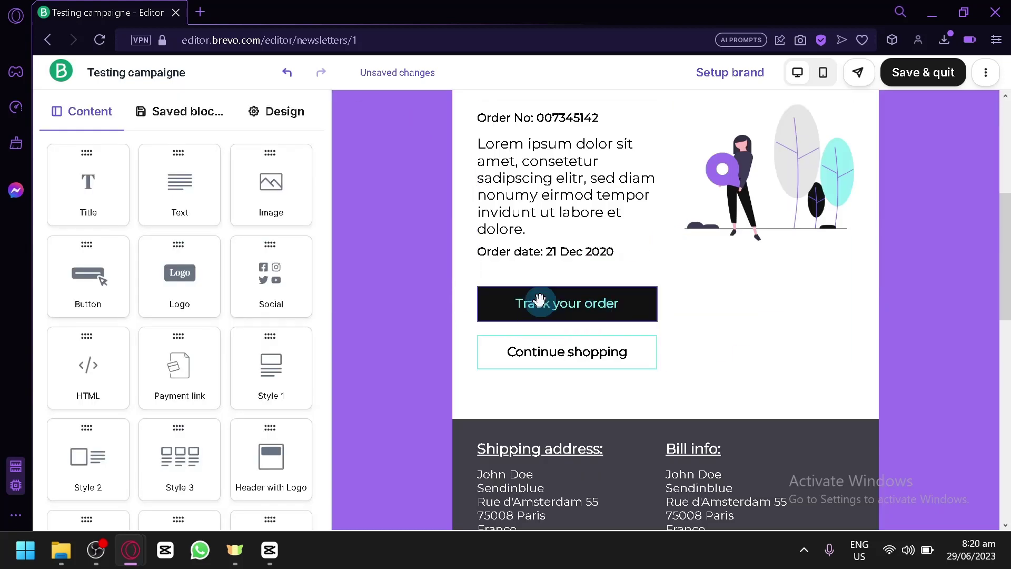
pyautogui.click(556, 311)
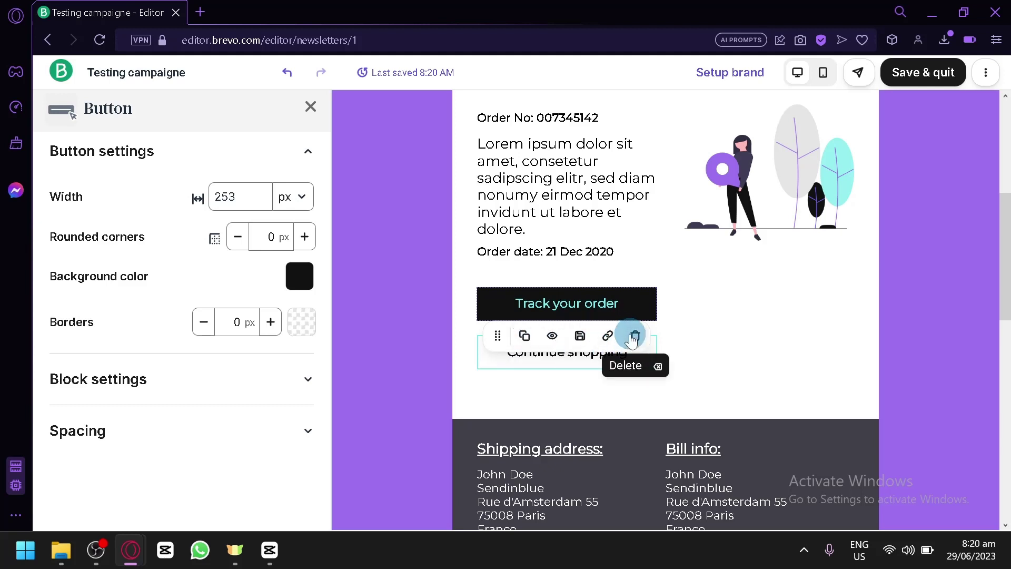
# Open the illustration's image settings, reviewing its 237 px width, image URL and alt text
pyautogui.click(748, 209)
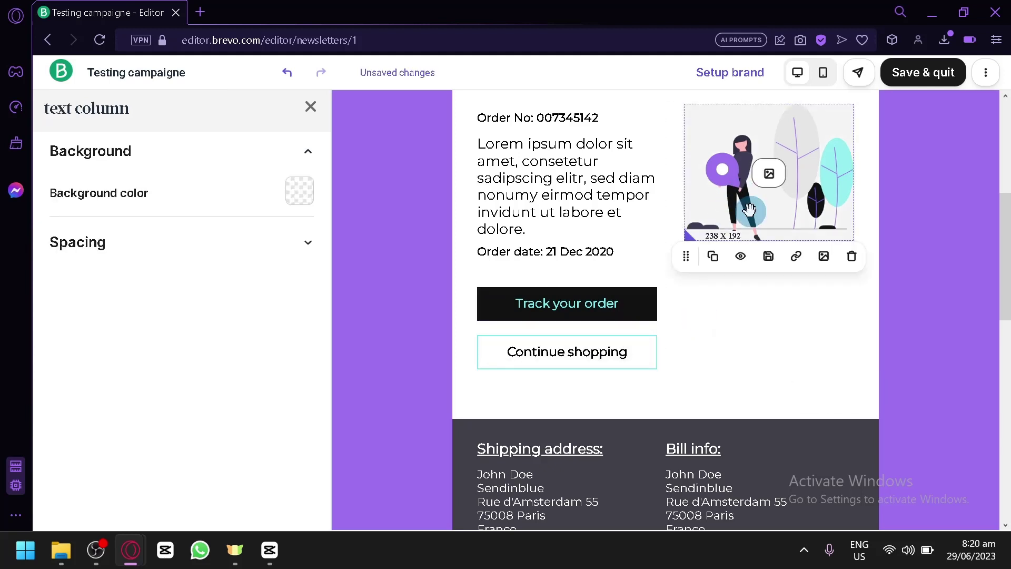
pyautogui.click(733, 186)
pyautogui.moveTo(154, 267)
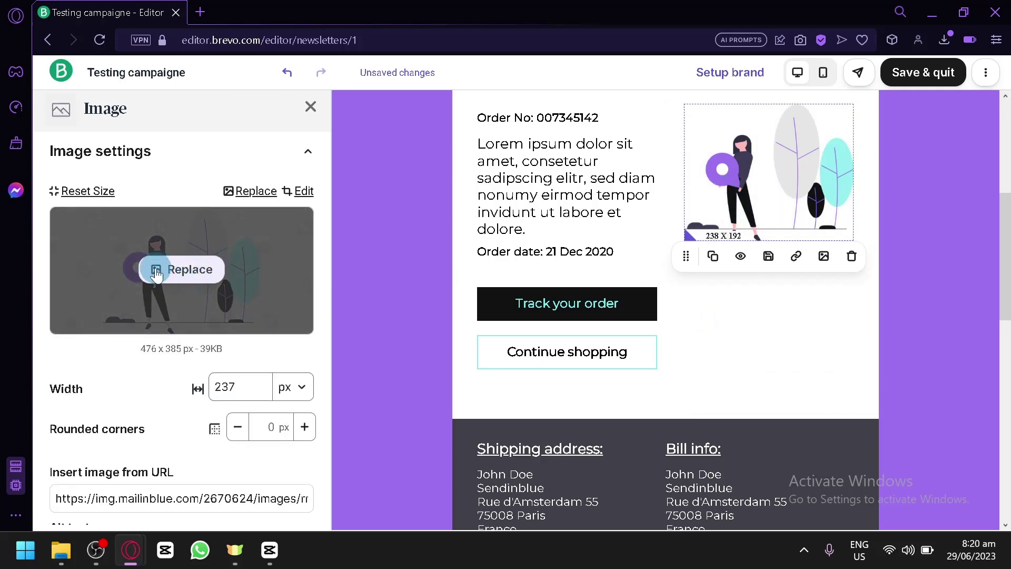
pyautogui.scroll(-4, 186, 274)
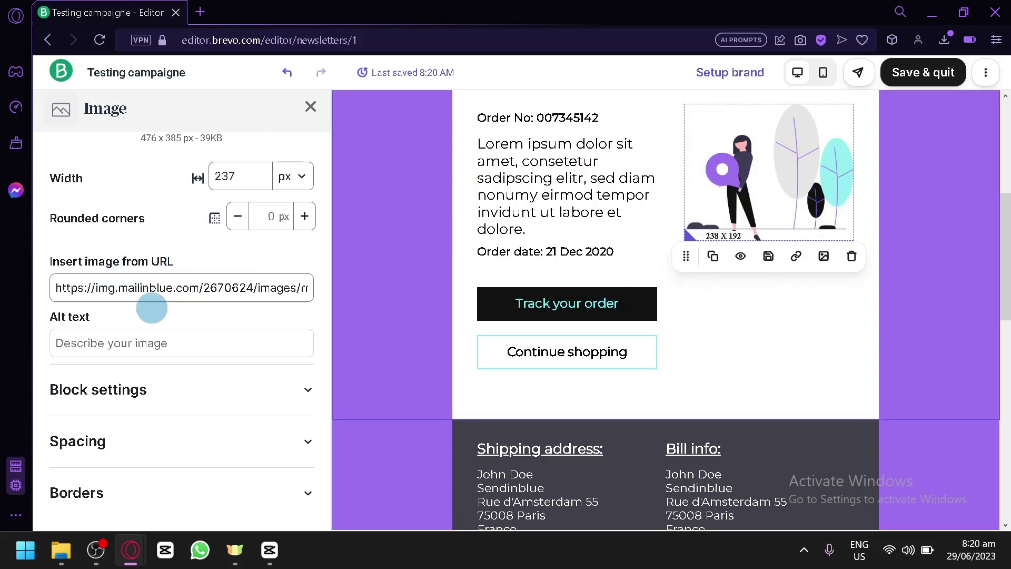
pyautogui.click(92, 345)
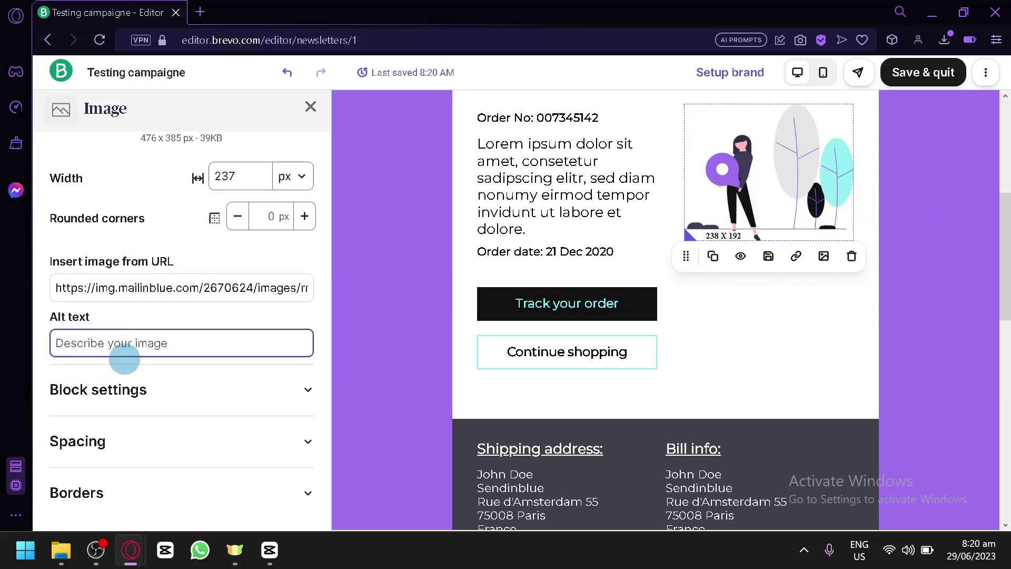
pyautogui.scroll(-1, 128, 410)
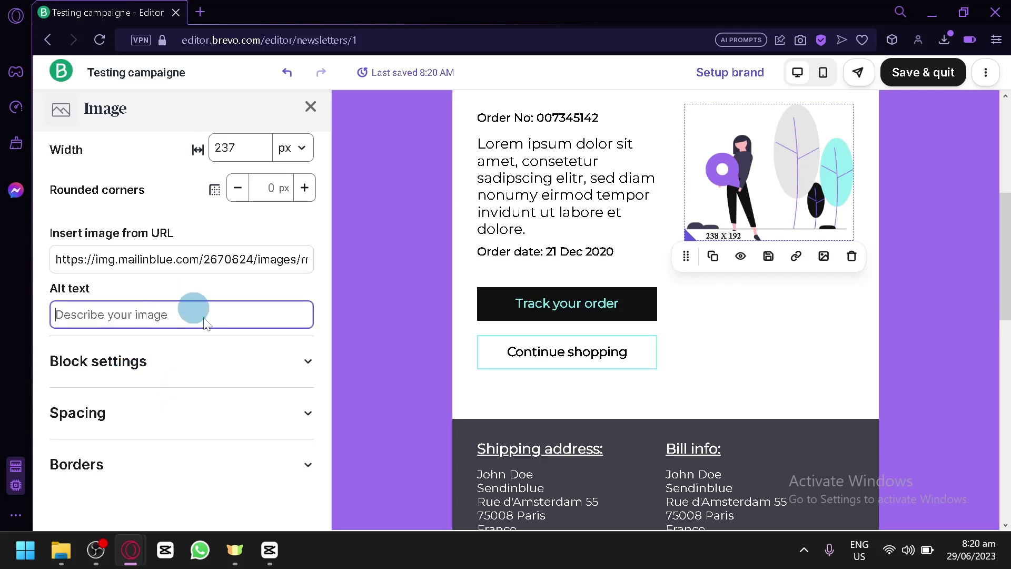
pyautogui.click(212, 362)
pyautogui.click(212, 364)
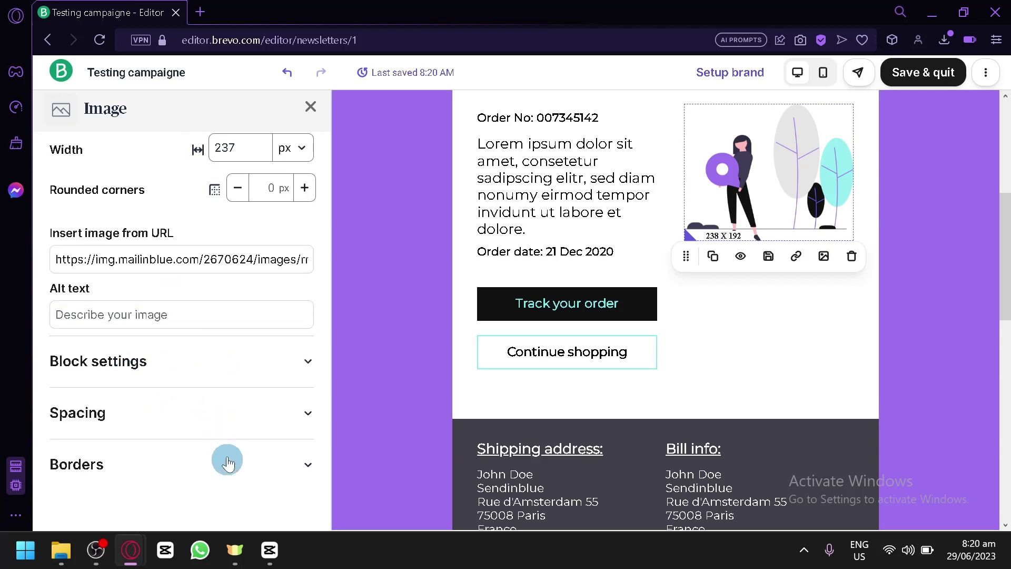
# Close the illustration's Image settings and scroll through the Order Confirmation email
pyautogui.click(309, 113)
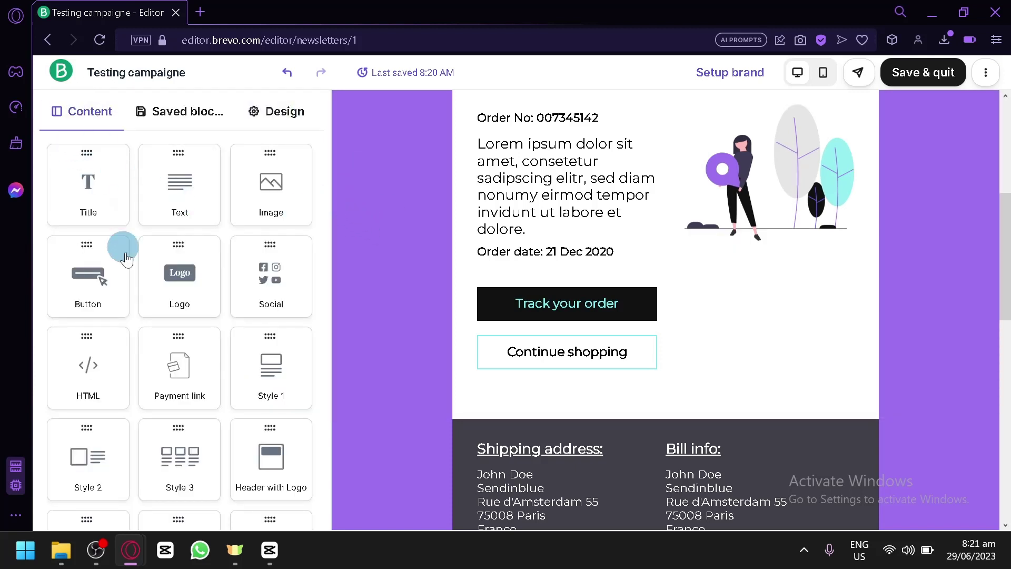
pyautogui.scroll(-3, 259, 395)
pyautogui.scroll(3, 237, 353)
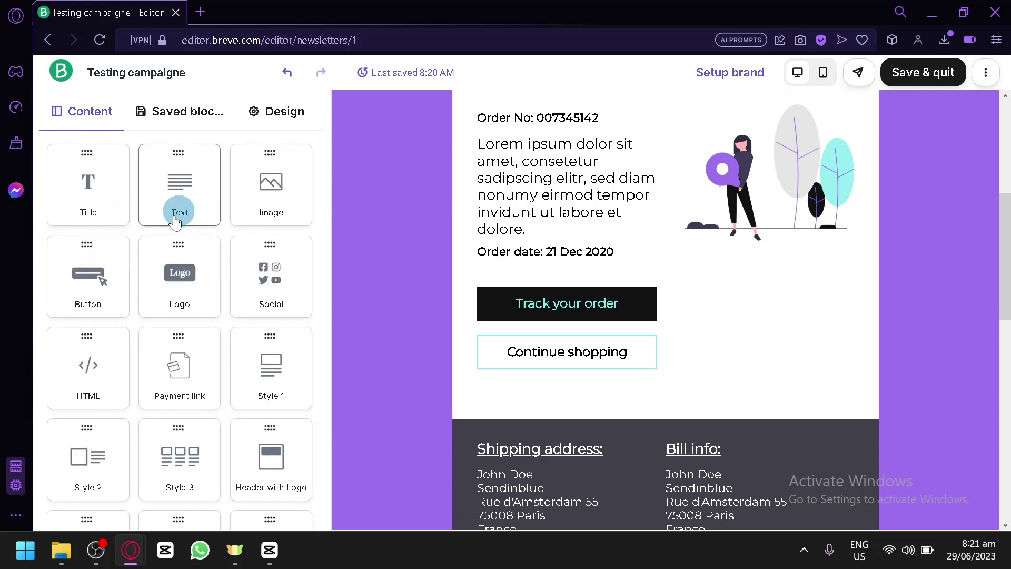
pyautogui.scroll(5, 738, 196)
pyautogui.scroll(-10, 743, 196)
pyautogui.scroll(-2, 742, 196)
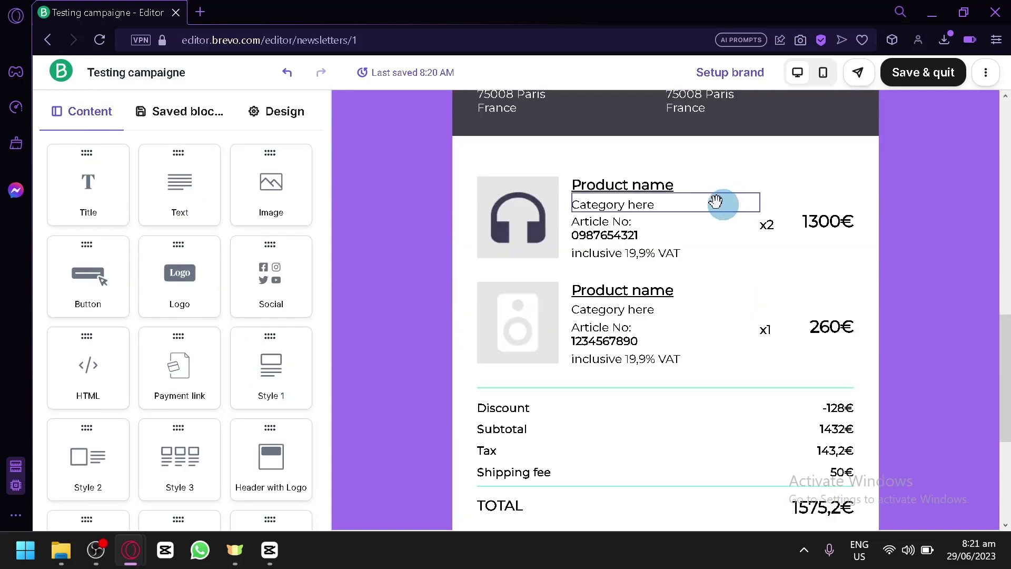
pyautogui.scroll(10, 559, 171)
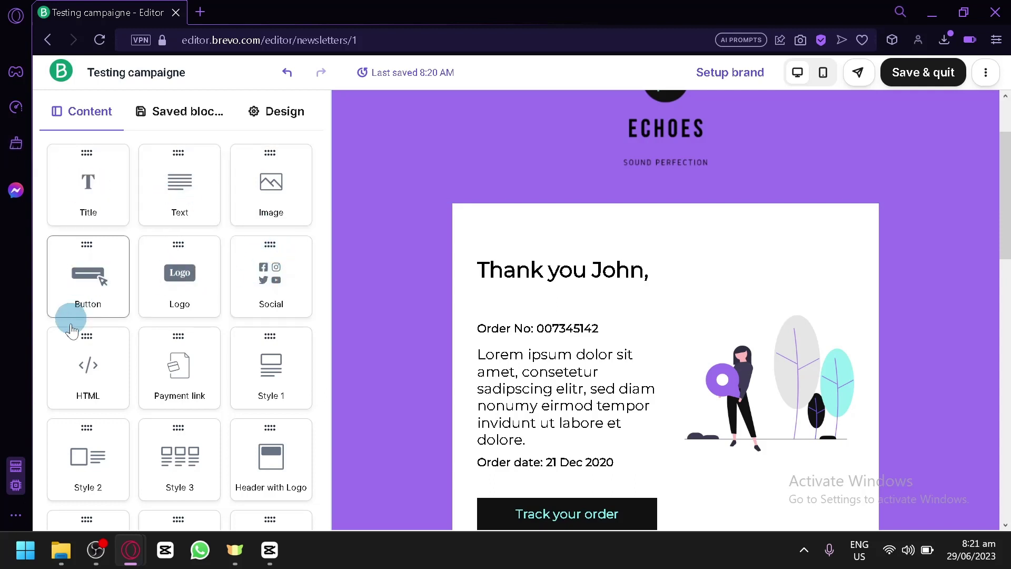
pyautogui.scroll(-3, 137, 379)
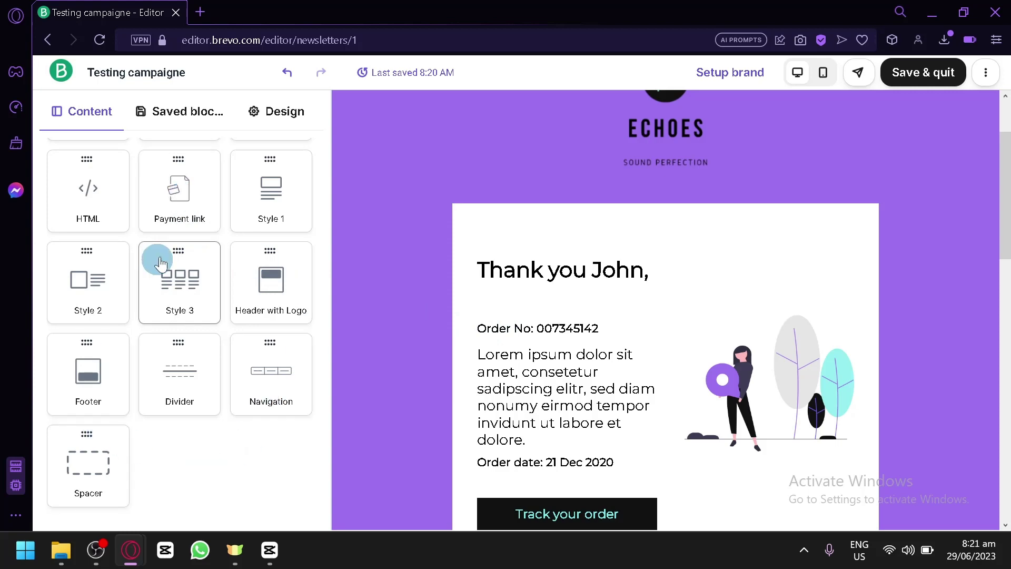
pyautogui.scroll(3, 192, 283)
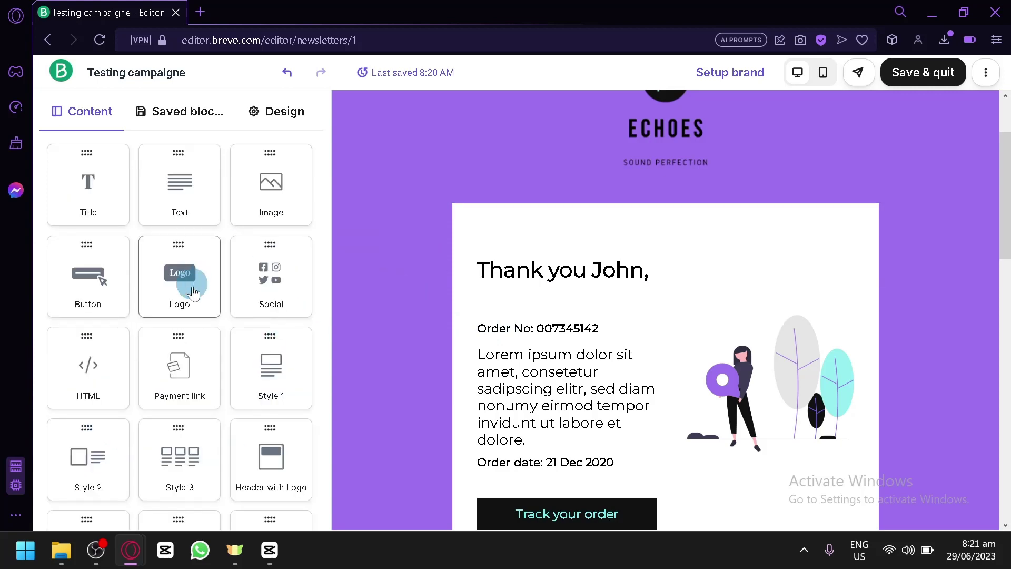
pyautogui.scroll(-7, 561, 331)
pyautogui.scroll(4, 474, 263)
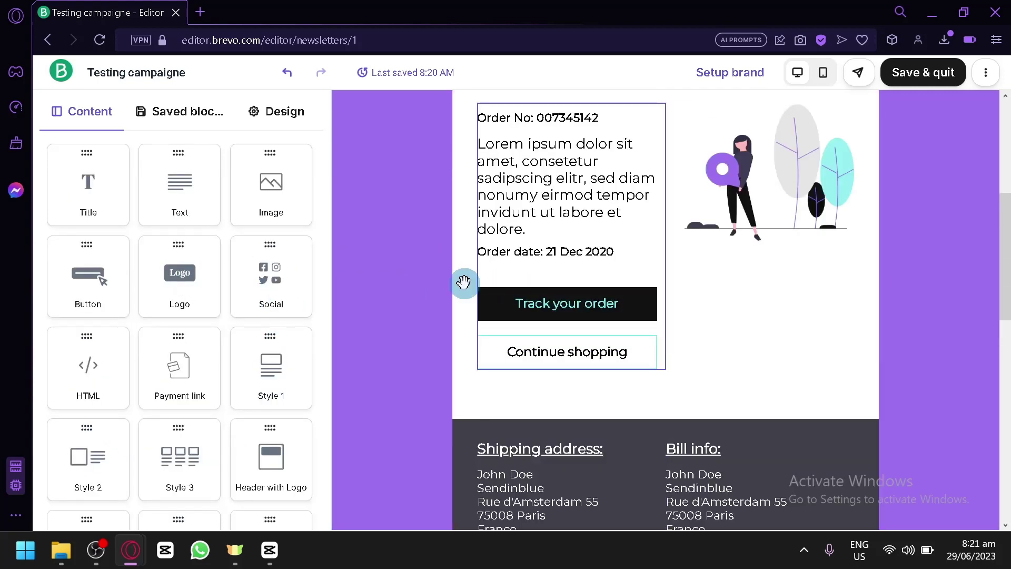
# Drag a Social block with Facebook, Twitter, YouTube and LinkedIn icons beneath the illustration
pyautogui.moveTo(268, 250); pyautogui.dragTo(763, 339)
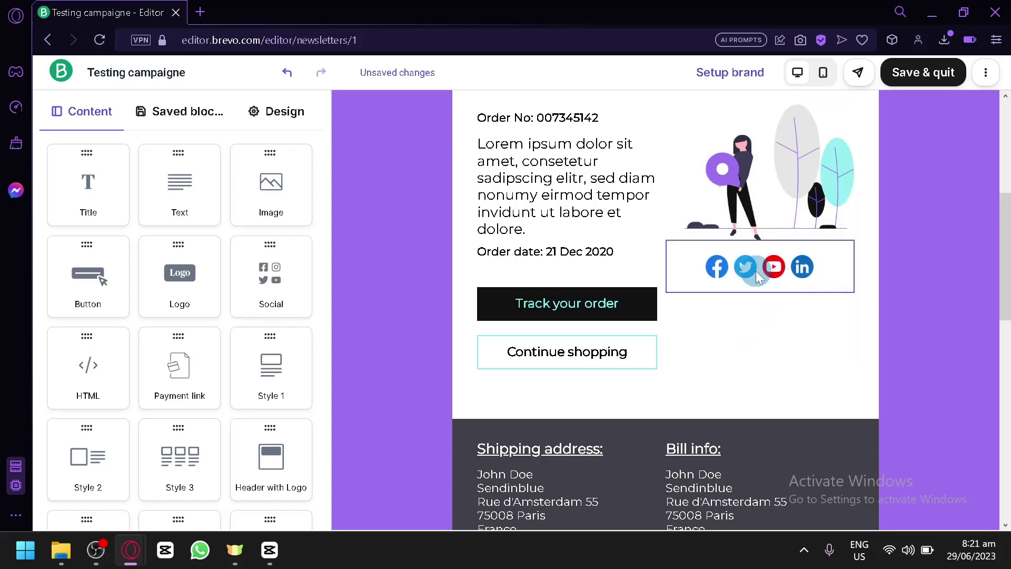
pyautogui.moveTo(706, 306); pyautogui.dragTo(731, 365)
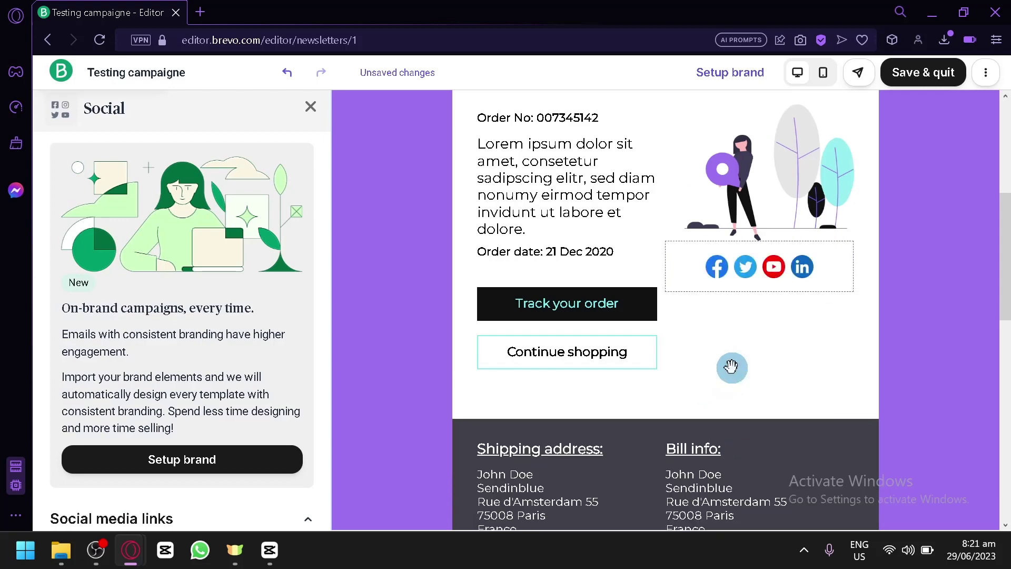
pyautogui.scroll(4, 665, 388)
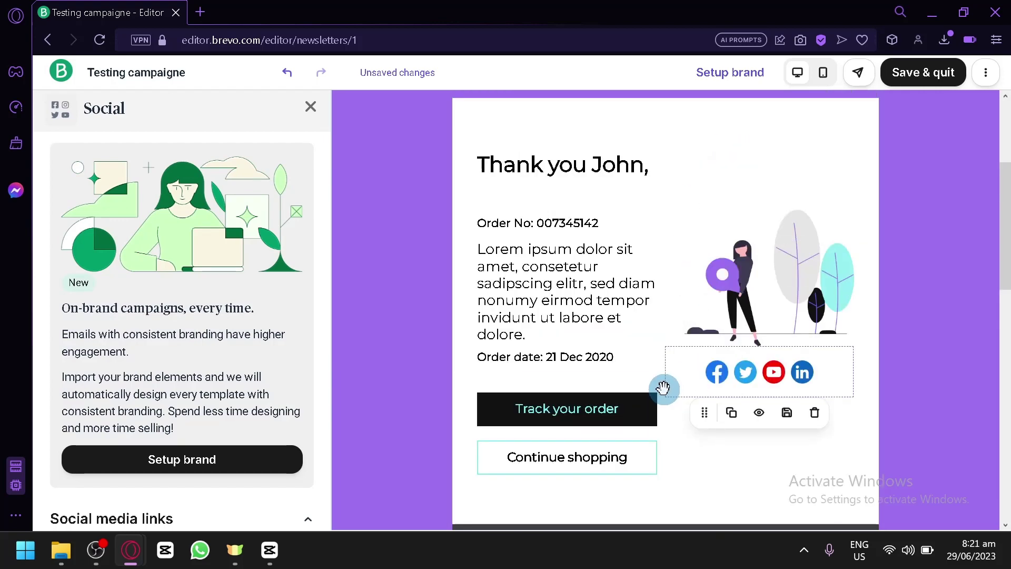
pyautogui.click(309, 107)
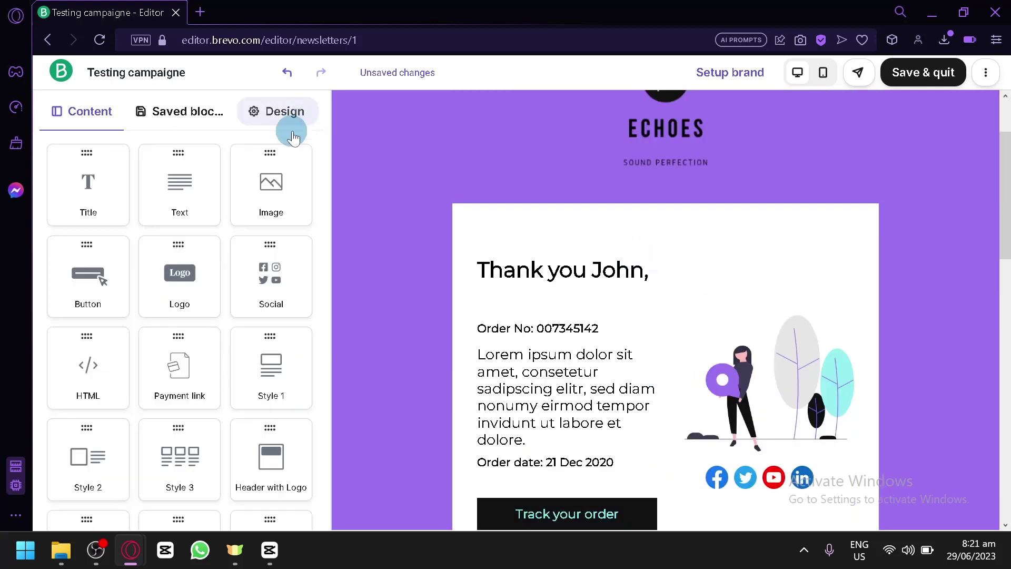
pyautogui.click(152, 111)
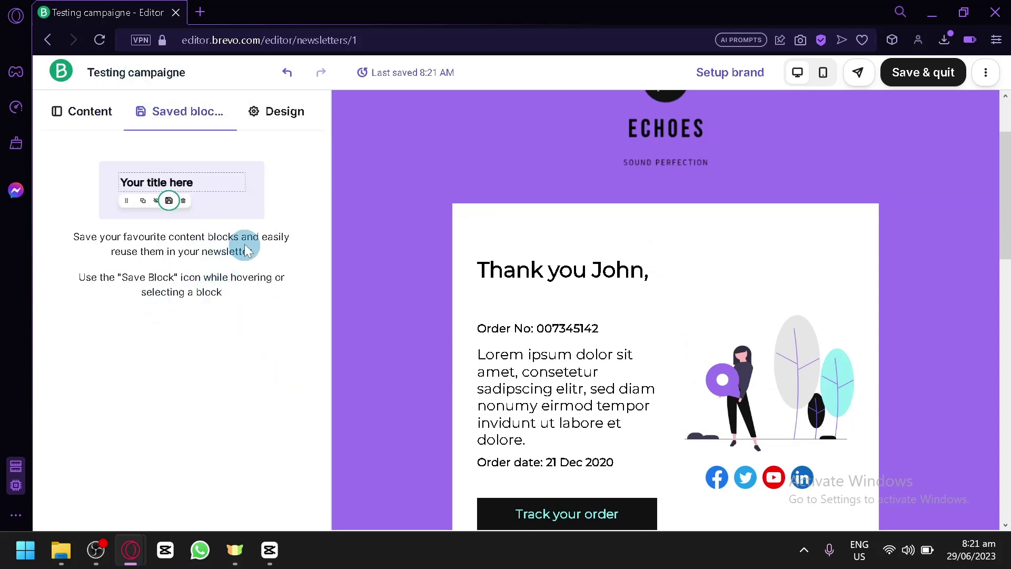
pyautogui.click(273, 111)
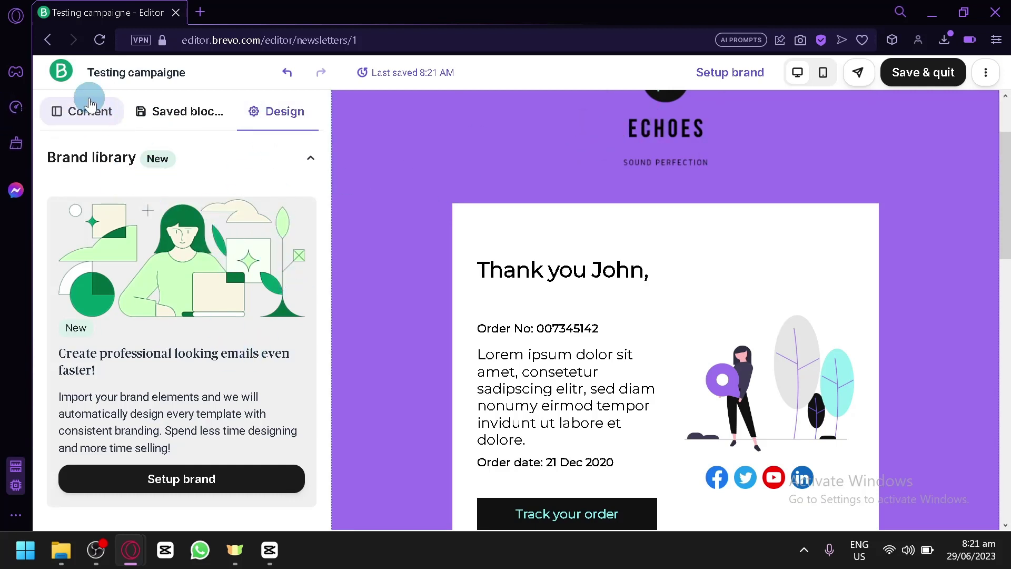
pyautogui.click(90, 120)
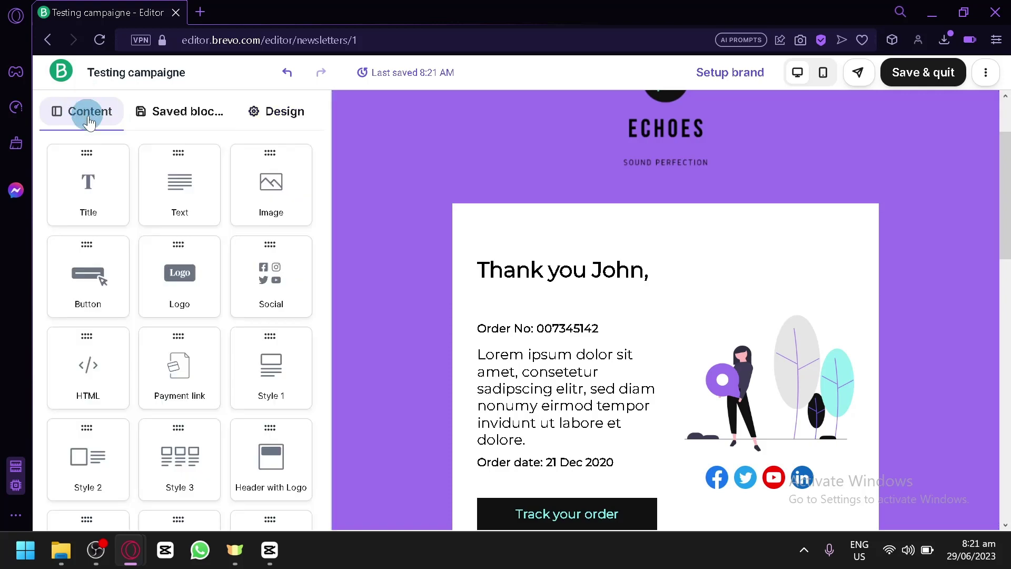
pyautogui.click(823, 72)
pyautogui.scroll(-15, 714, 274)
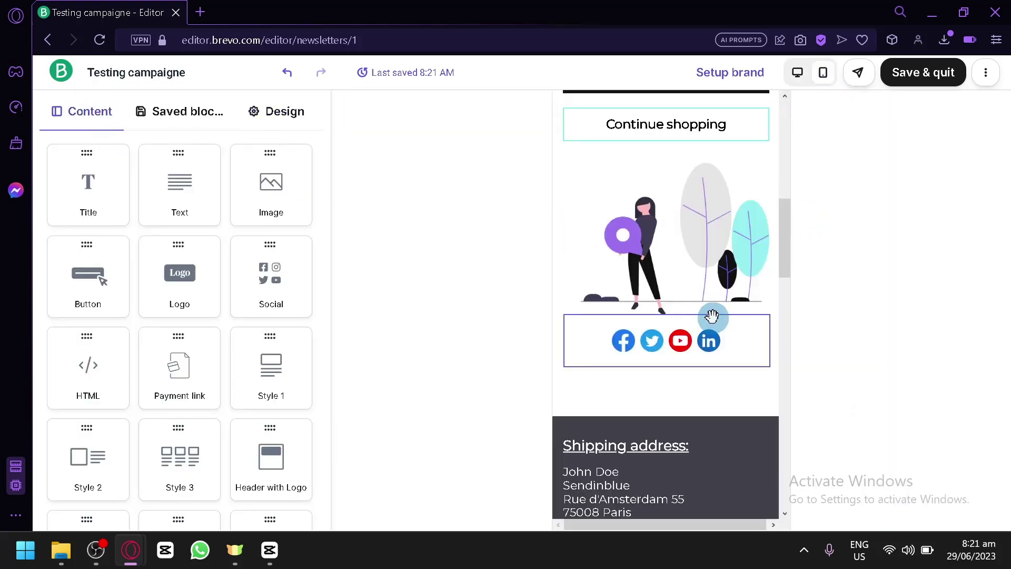
pyautogui.scroll(10, 719, 278)
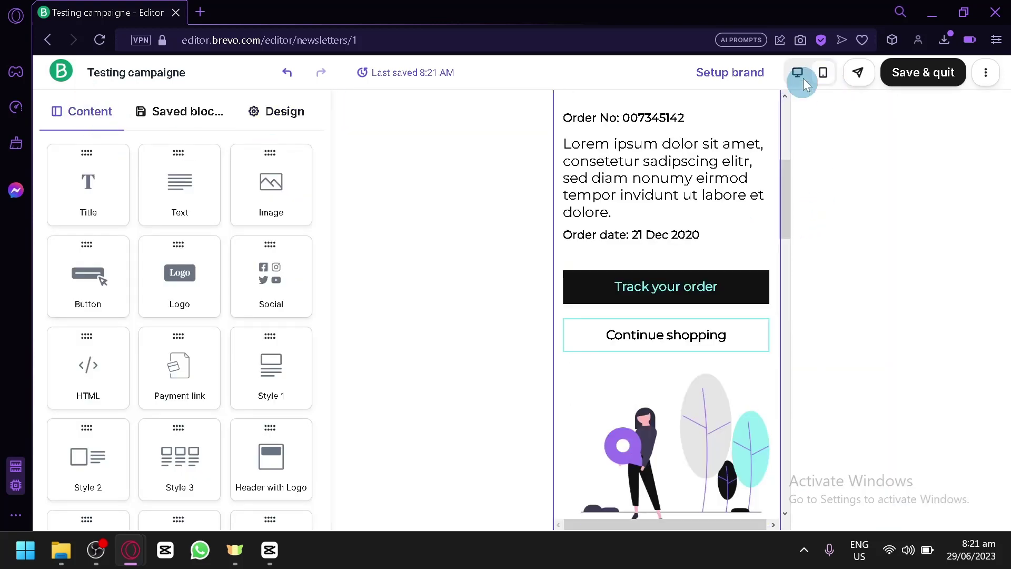
pyautogui.click(798, 74)
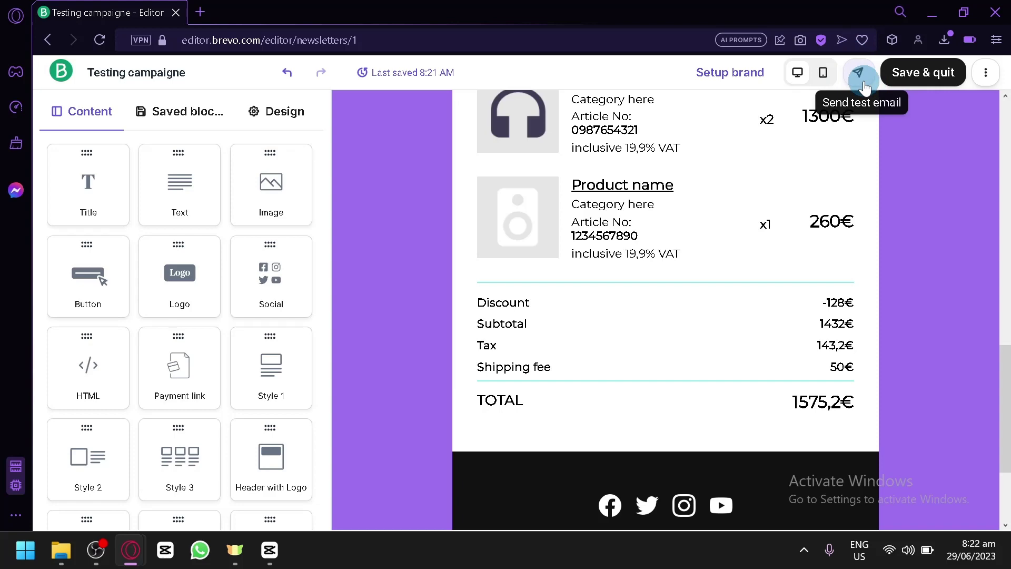
# Select the Subtotal text block and review the surrounding email content
pyautogui.scroll(-3, 774, 216)
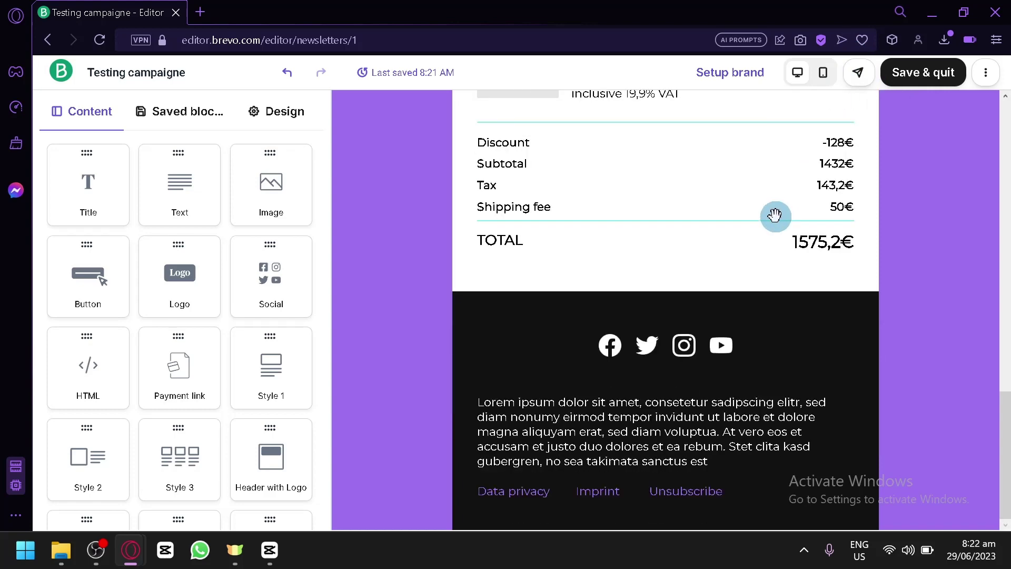
pyautogui.scroll(4, 637, 347)
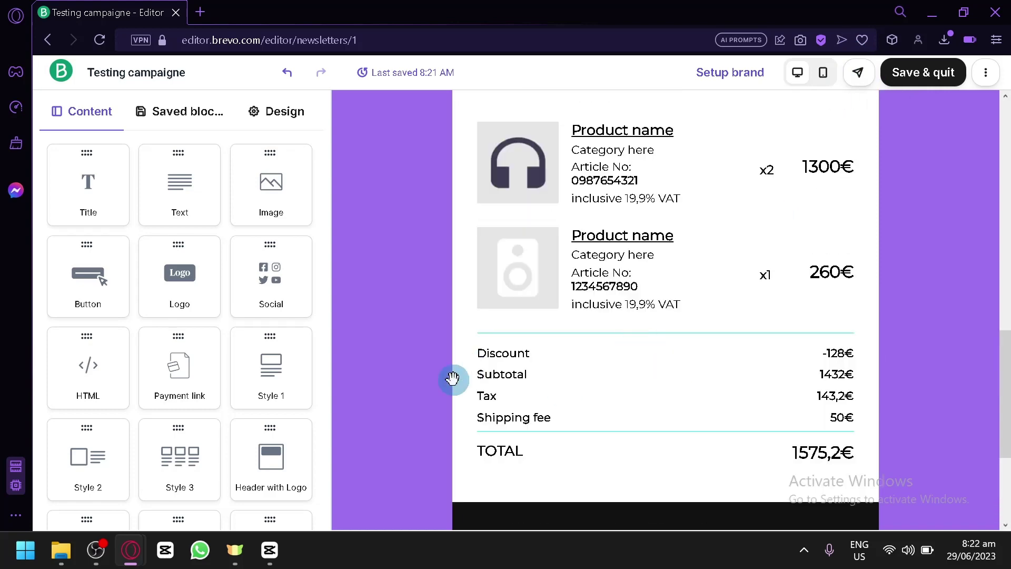
pyautogui.click(470, 374)
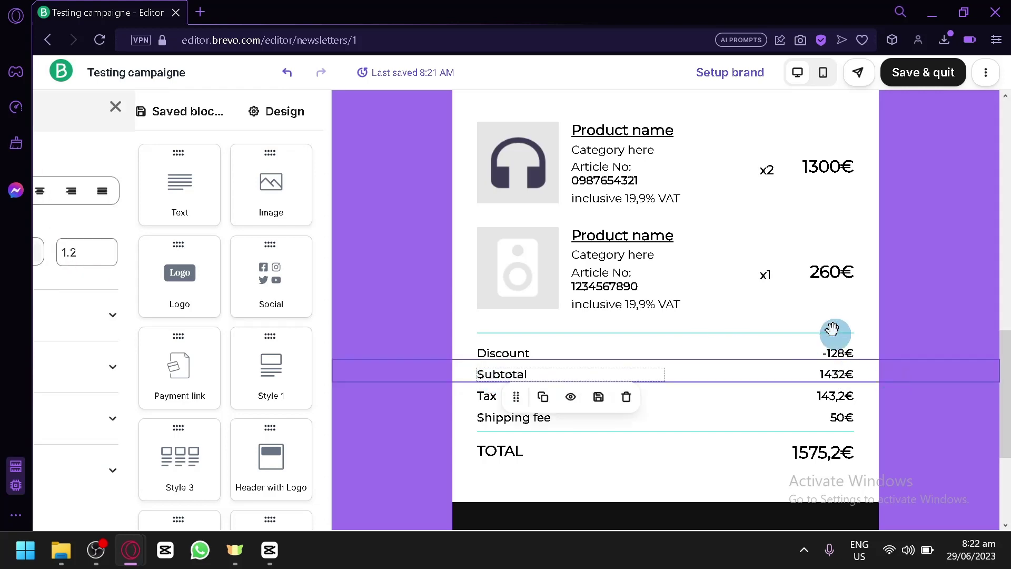
pyautogui.scroll(15, 831, 303)
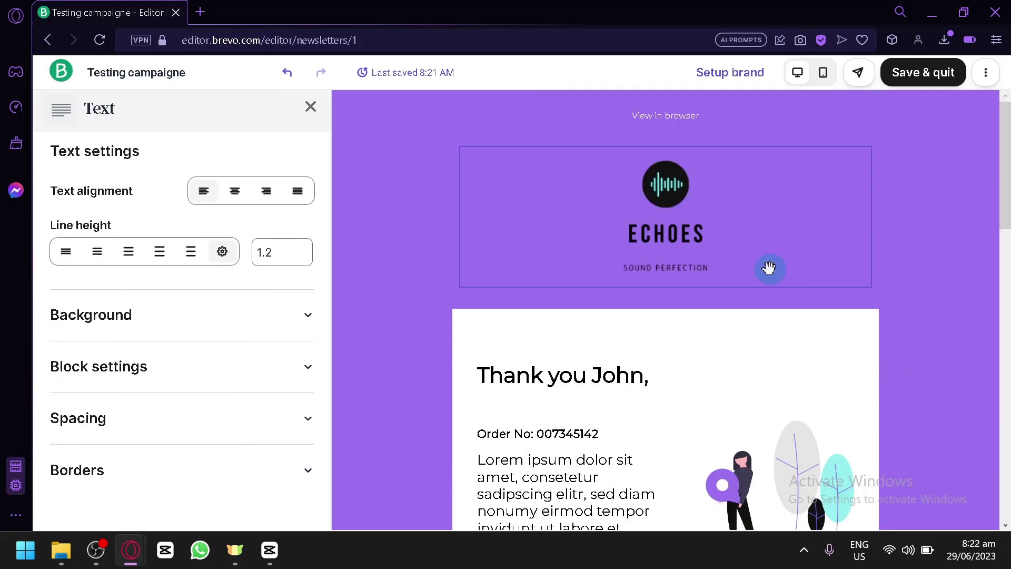
pyautogui.scroll(-12, 767, 269)
pyautogui.scroll(-7, 763, 267)
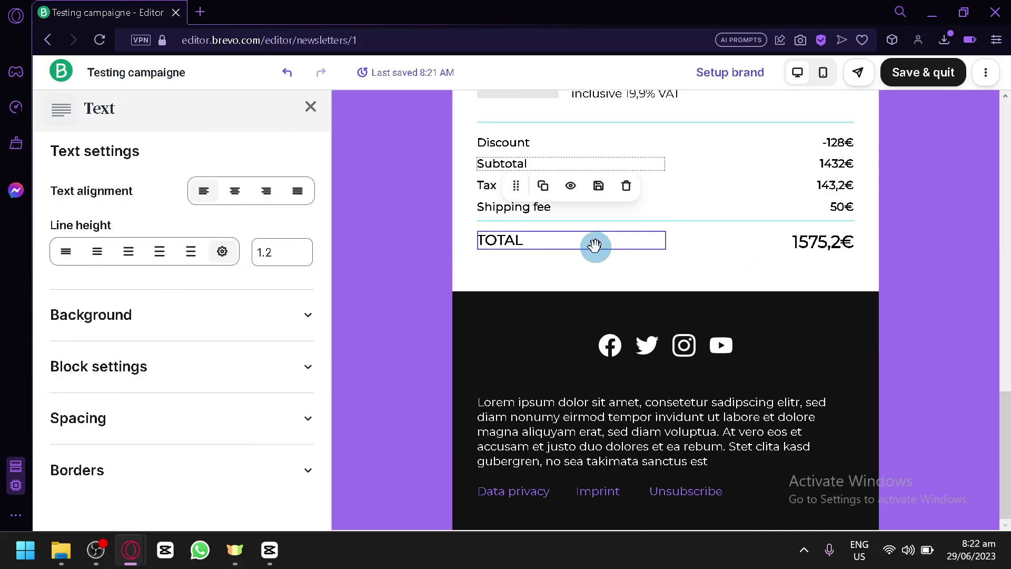
pyautogui.scroll(15, 617, 303)
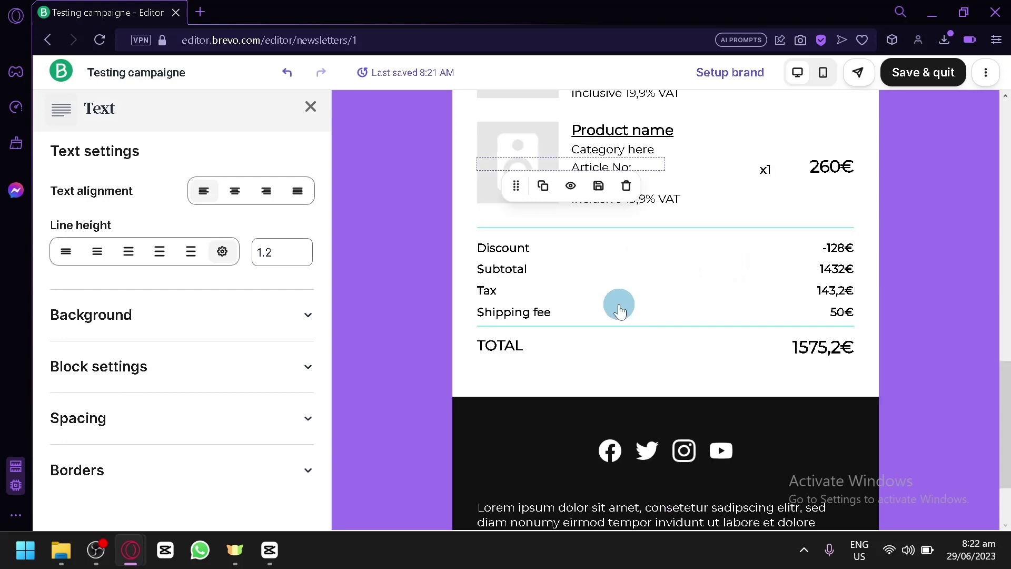
pyautogui.scroll(-10, 724, 332)
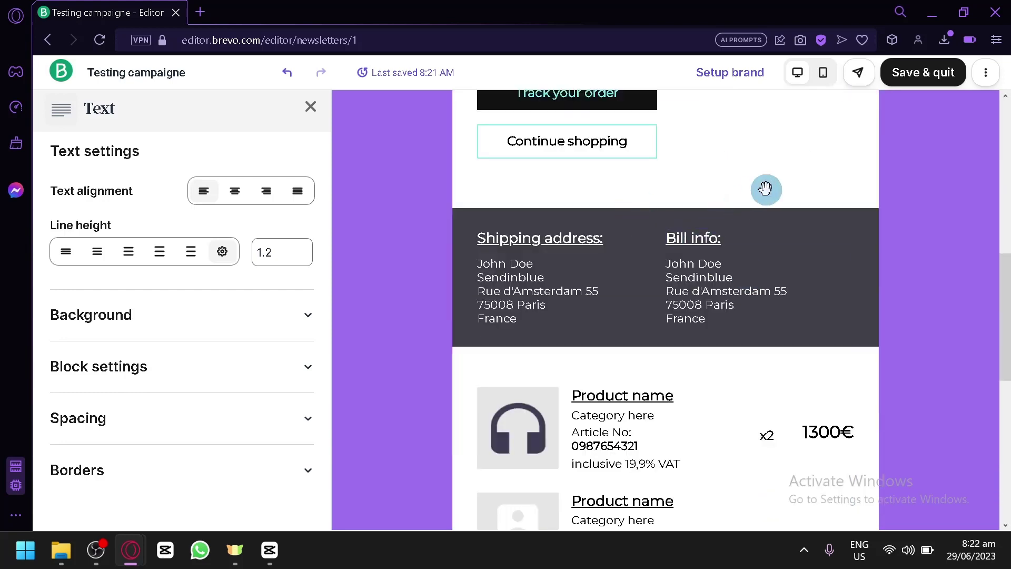
pyautogui.scroll(6, 767, 189)
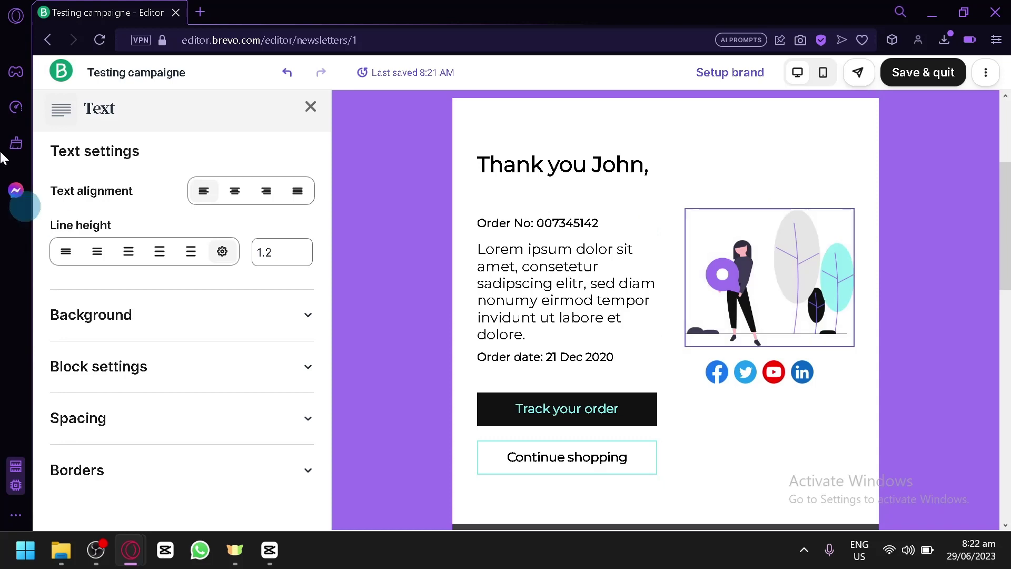
# Close the Text settings and bring up the editor's three-dot options menu
pyautogui.click(322, 108)
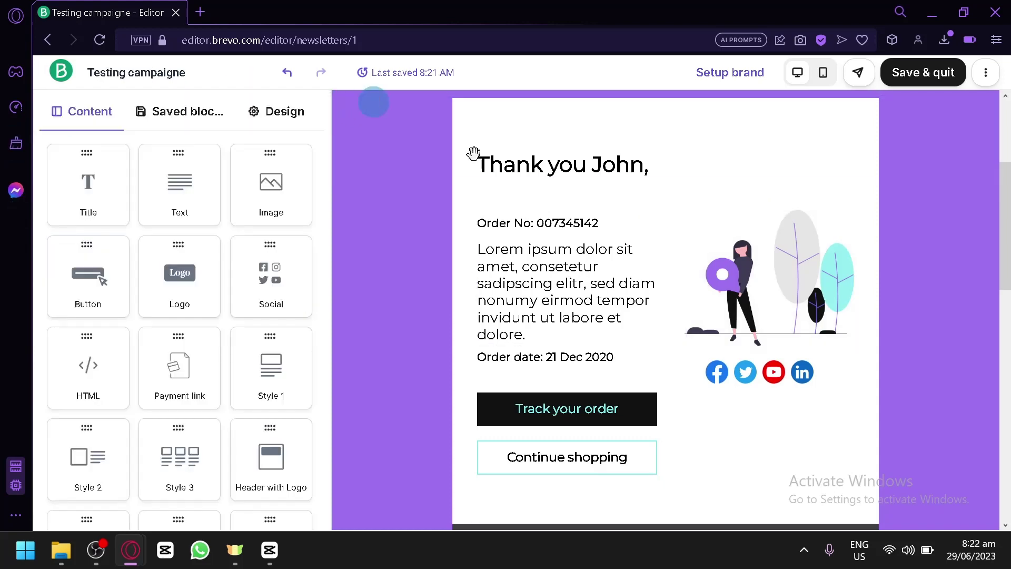
pyautogui.scroll(-6, 890, 209)
pyautogui.scroll(7, 898, 209)
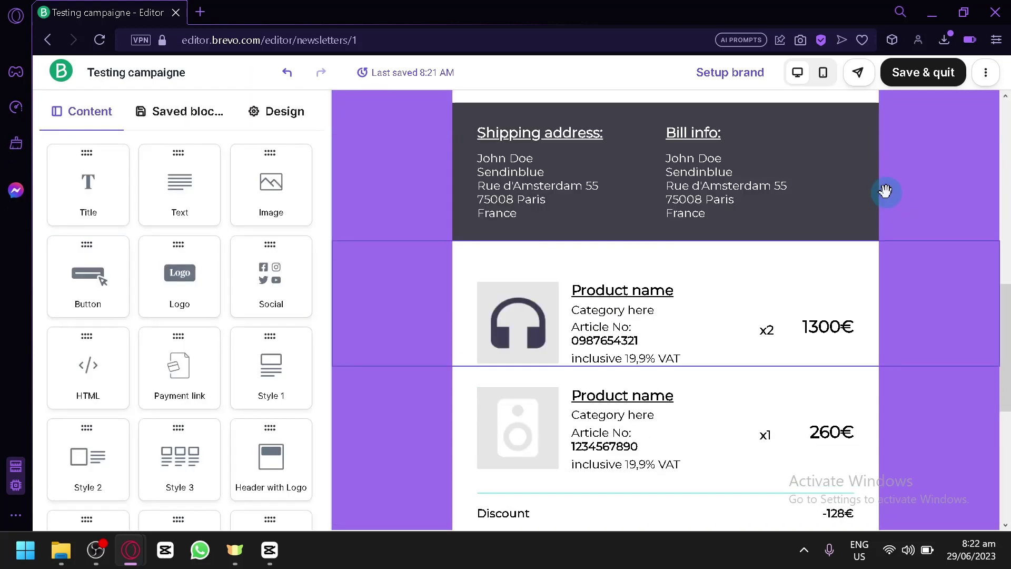
pyautogui.click(986, 72)
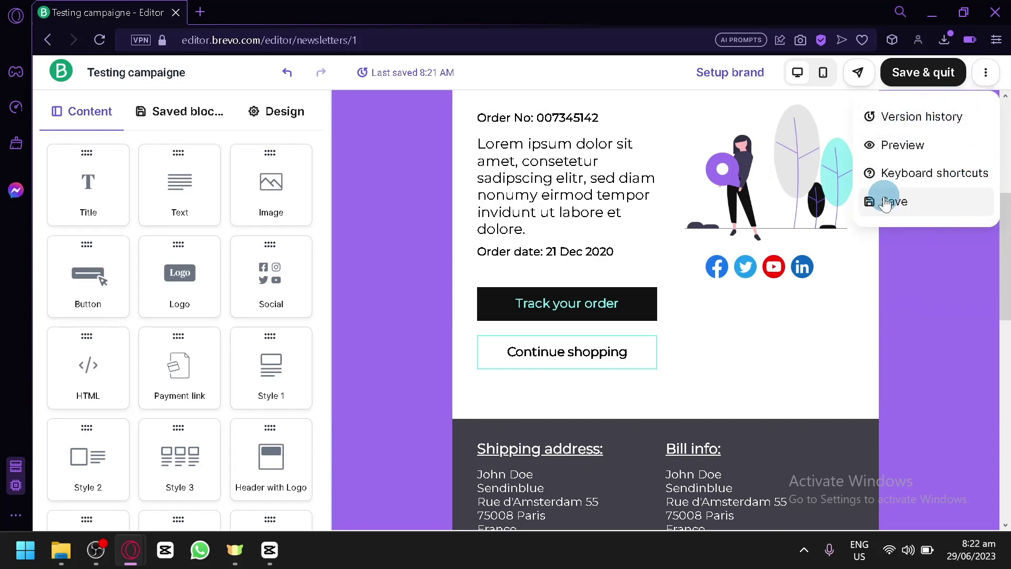
# Save the Order Confirmation design with Save & quit
pyautogui.click(942, 83)
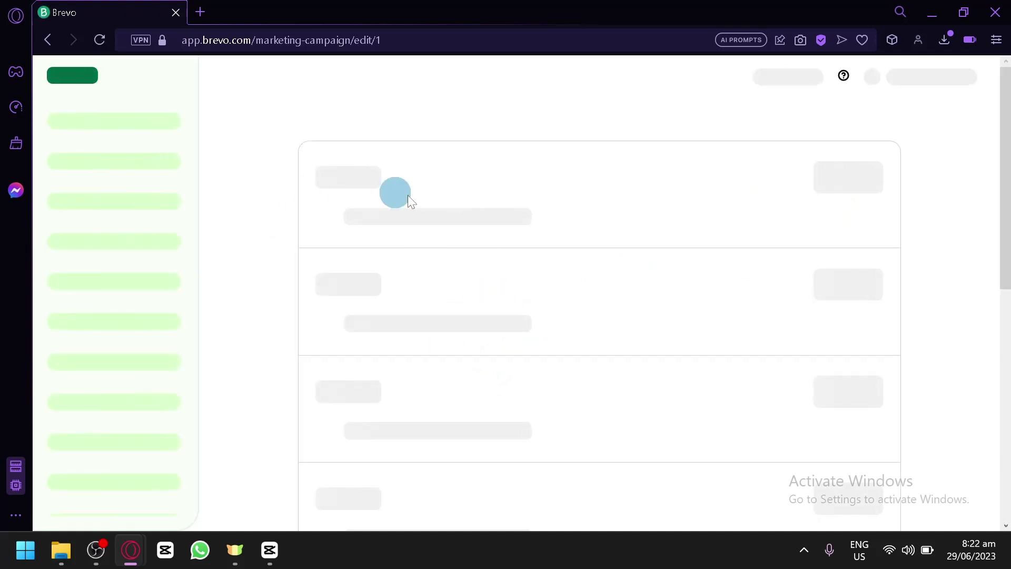
# Review the 'Testing campaigne' setup page and attempt to schedule it, which is refused
pyautogui.scroll(-12, 494, 282)
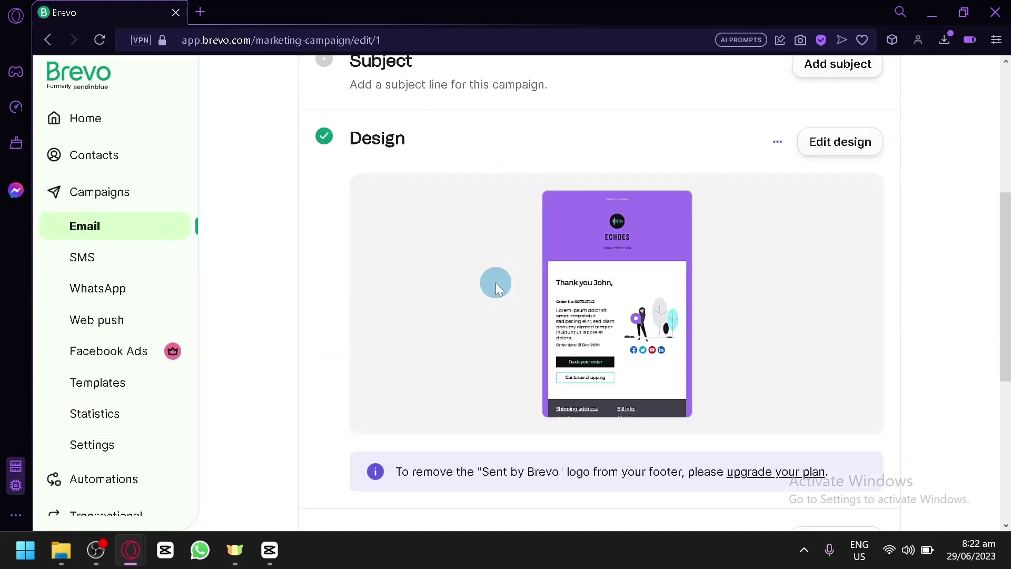
pyautogui.scroll(6, 508, 289)
pyautogui.scroll(4, 513, 291)
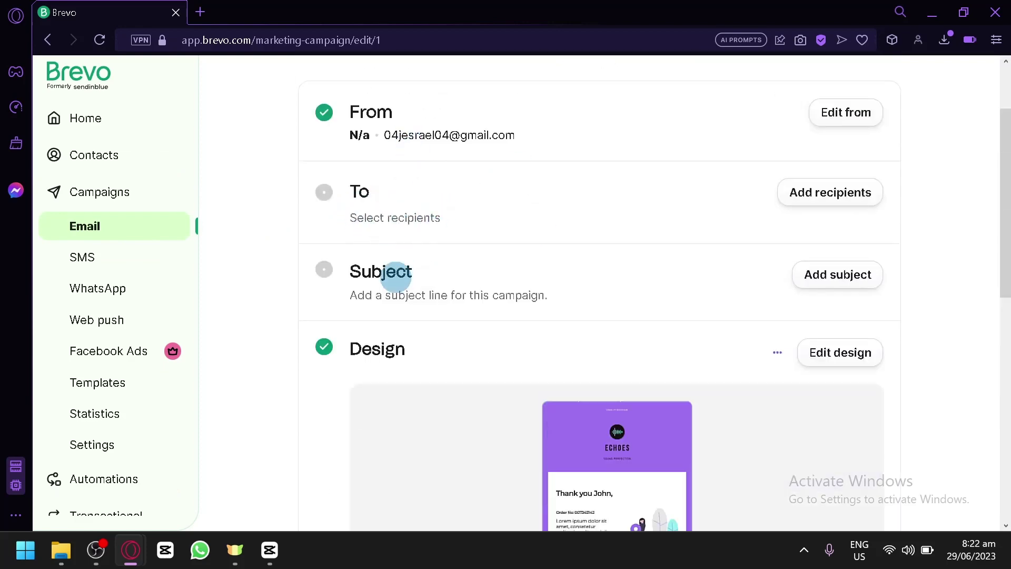
pyautogui.scroll(-10, 483, 311)
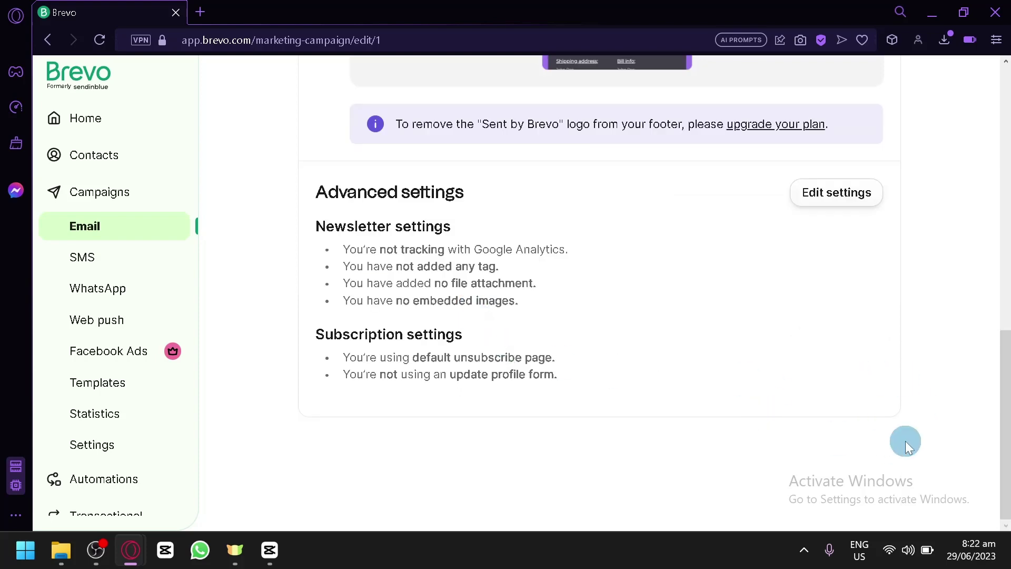
pyautogui.scroll(10, 828, 427)
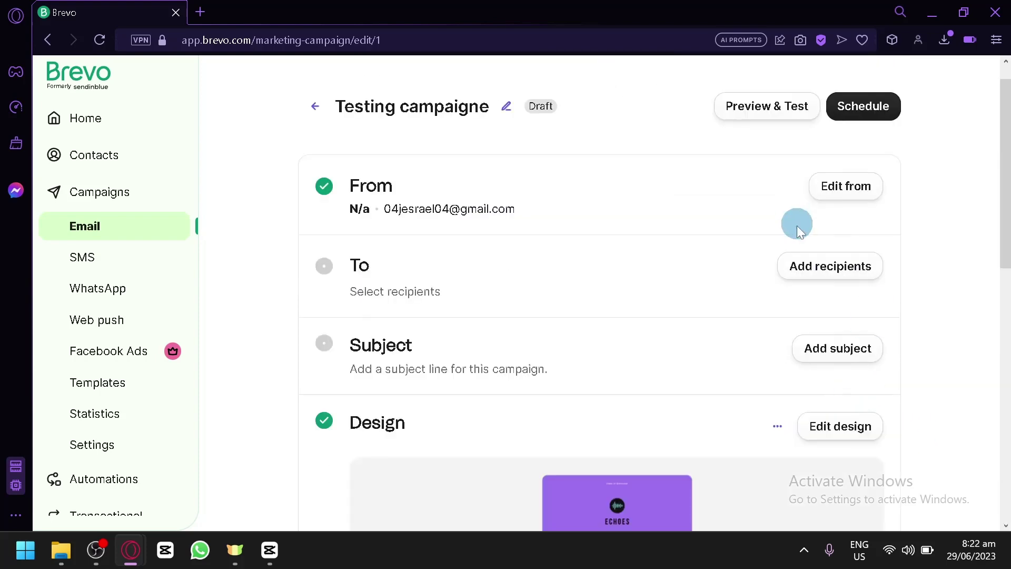
pyautogui.click(839, 119)
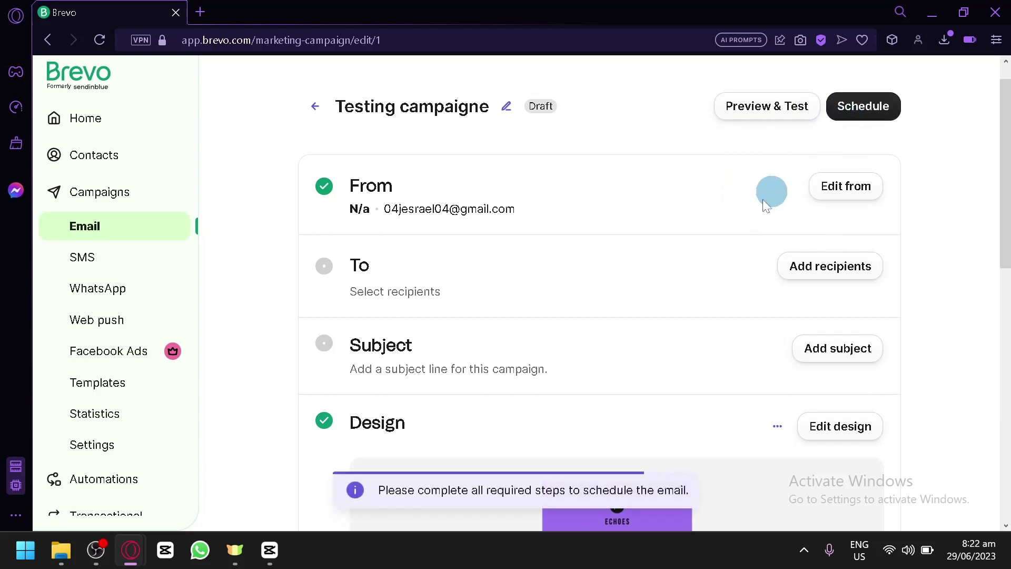